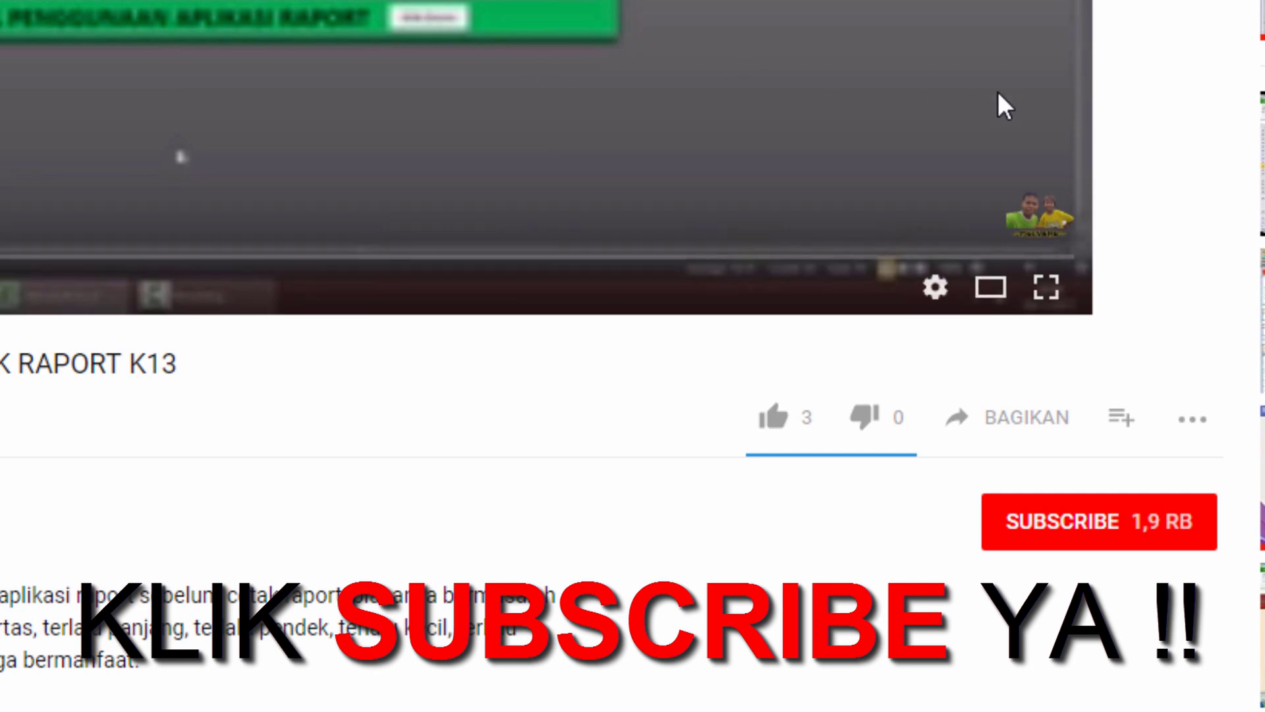
- Subscribe to the video's channel with the SUBSCRIBE button on the player watermark popup
mouse_move(1048, 212)
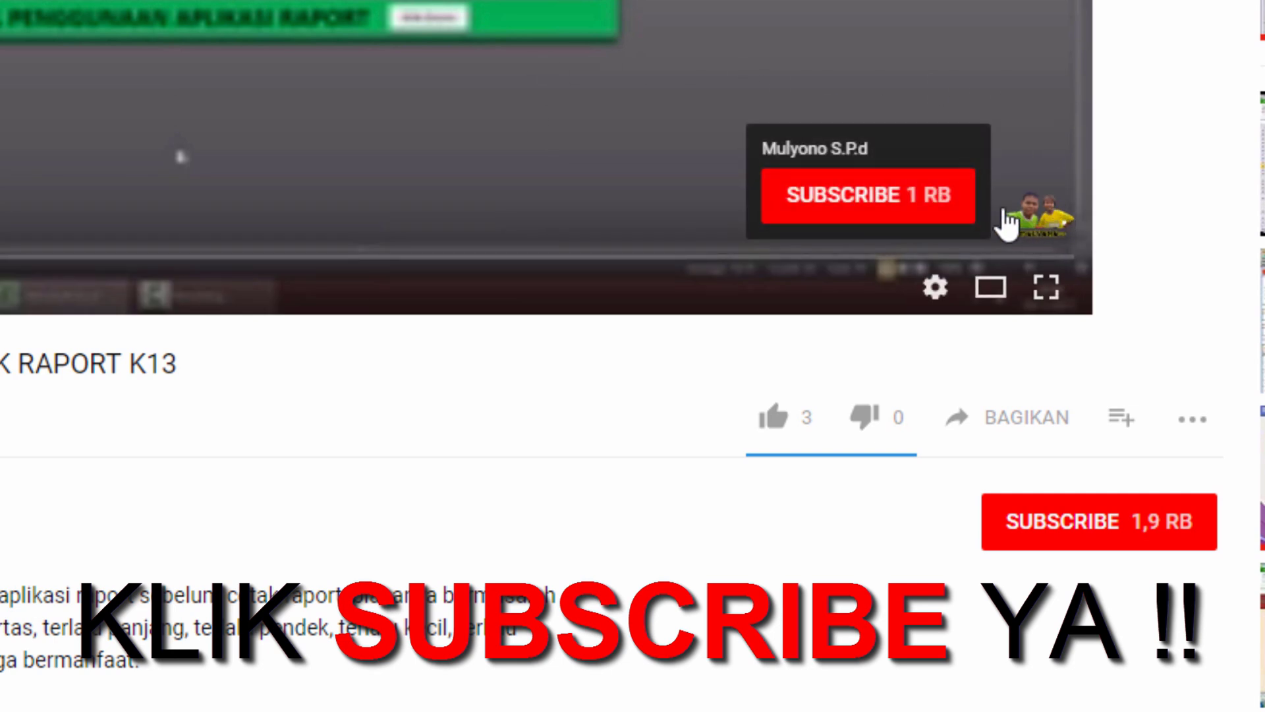
click(894, 207)
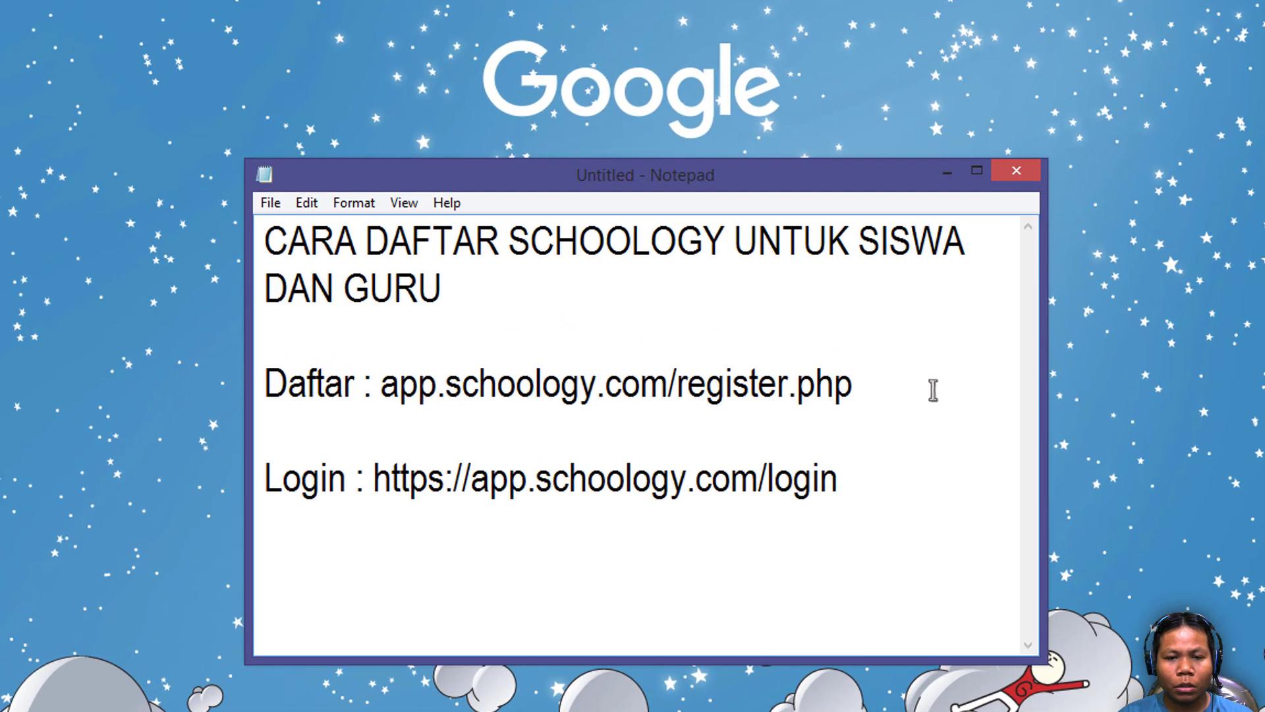
- Copy the Daftar address app.schoology.com/register.php from the Notepad note, then switch to Chrome
click(268, 244)
drag(268, 243, 503, 240)
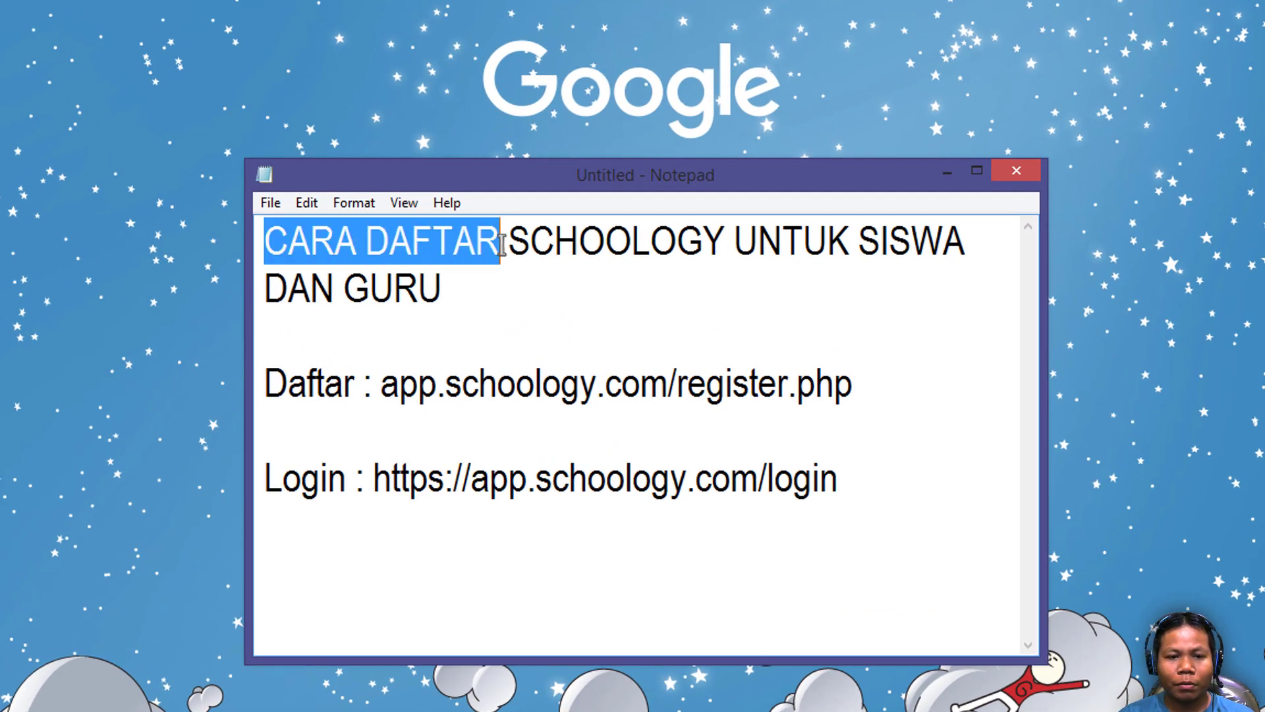
drag(383, 388, 858, 400)
key(ctrl+c)
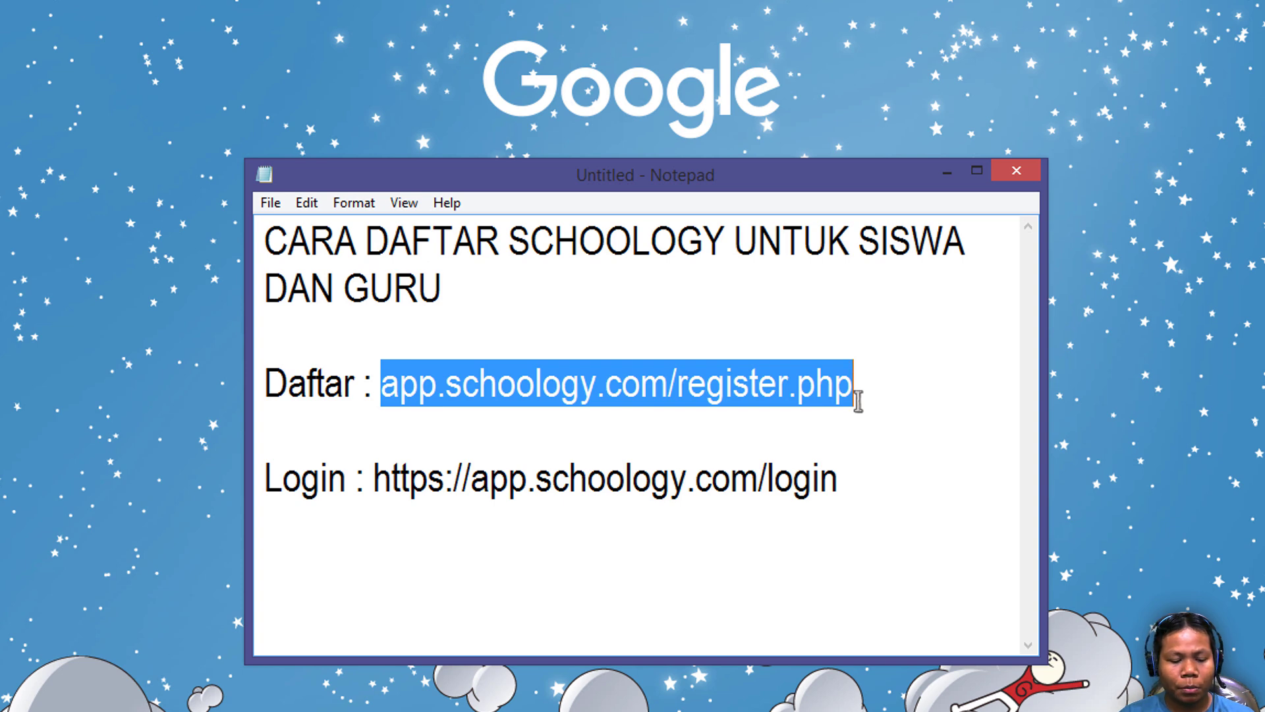
key(alt+Tab)
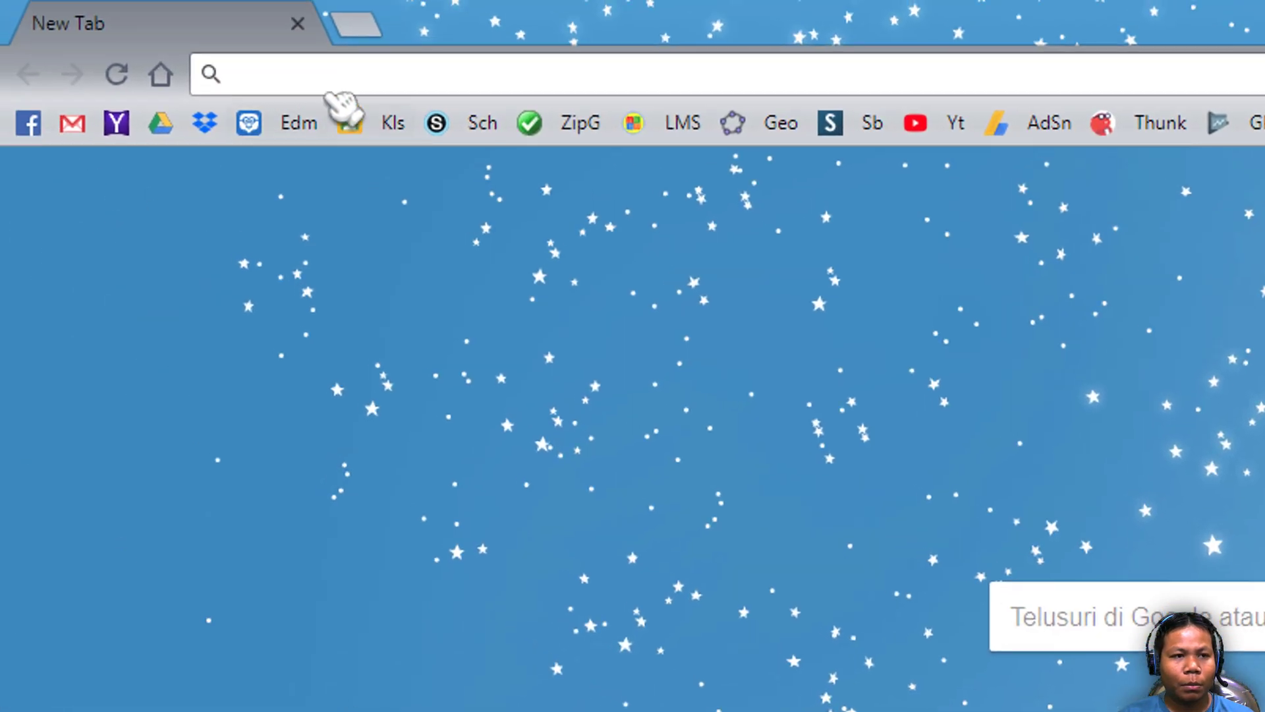
- Paste app.schoology.com/register.php into Chrome's address bar and load the Schoology sign-up page
key(ctrl+v)
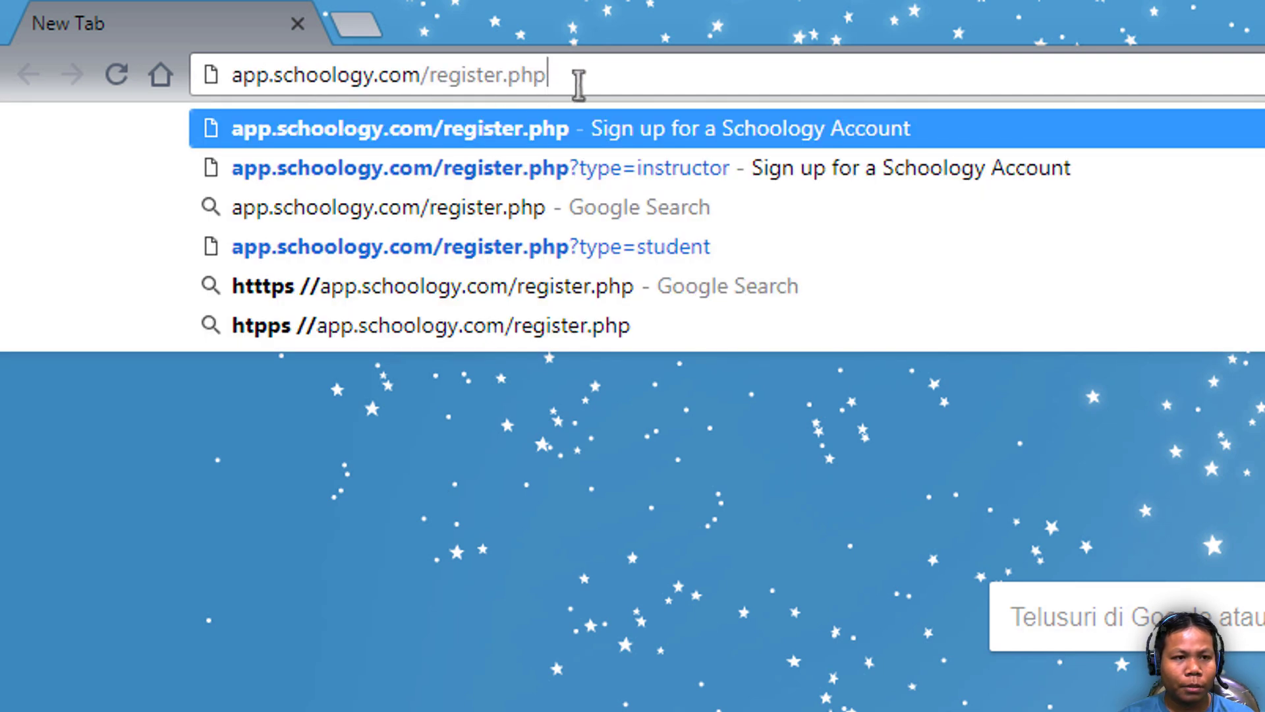
drag(587, 76, 197, 76)
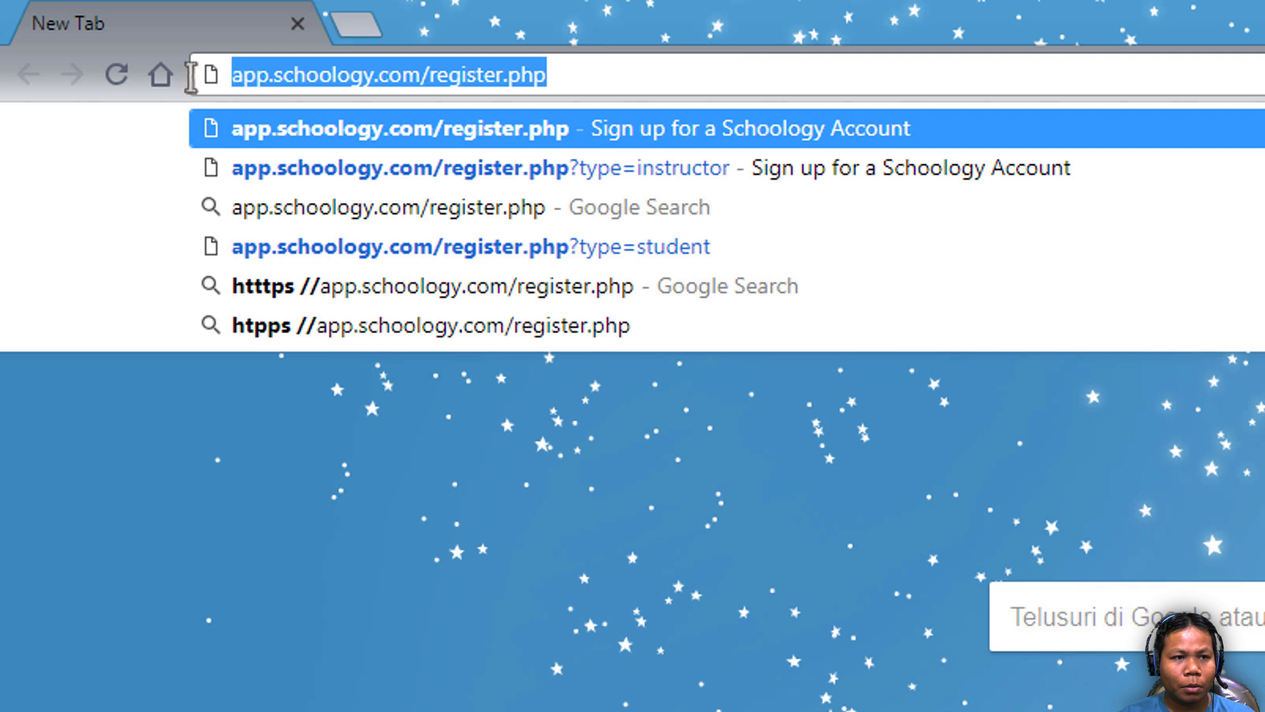
click(581, 71)
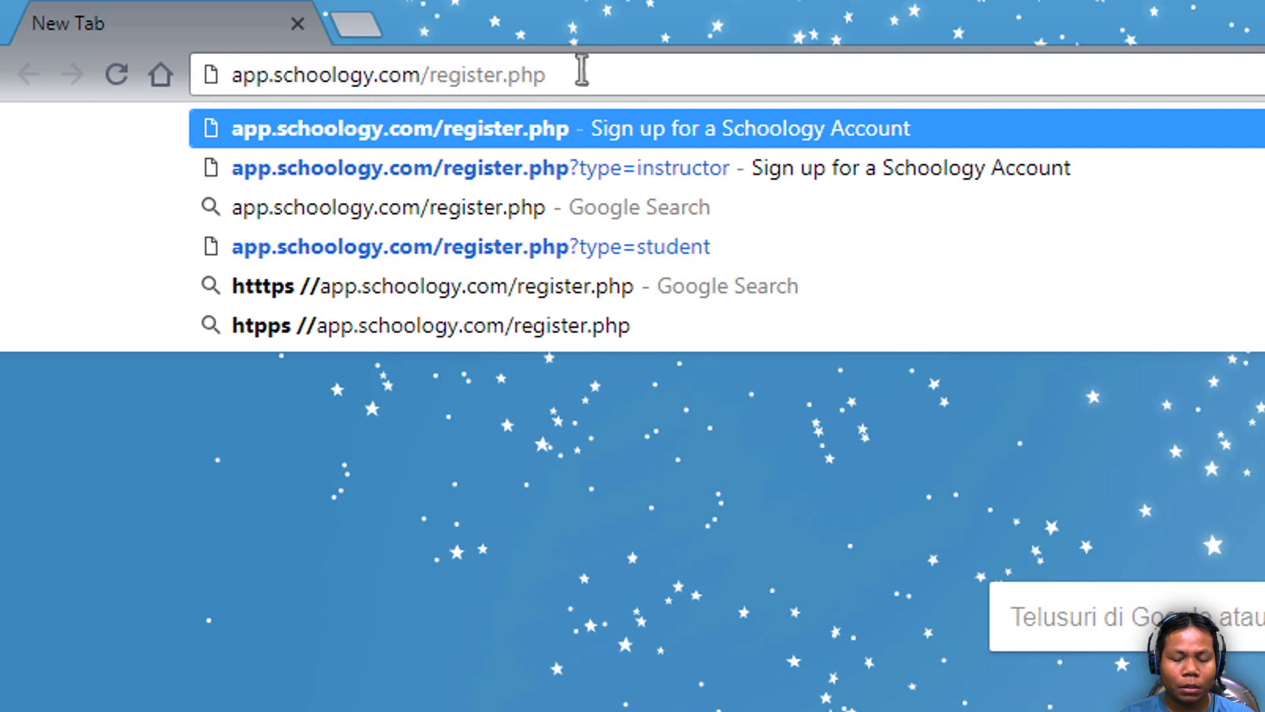
key(Return)
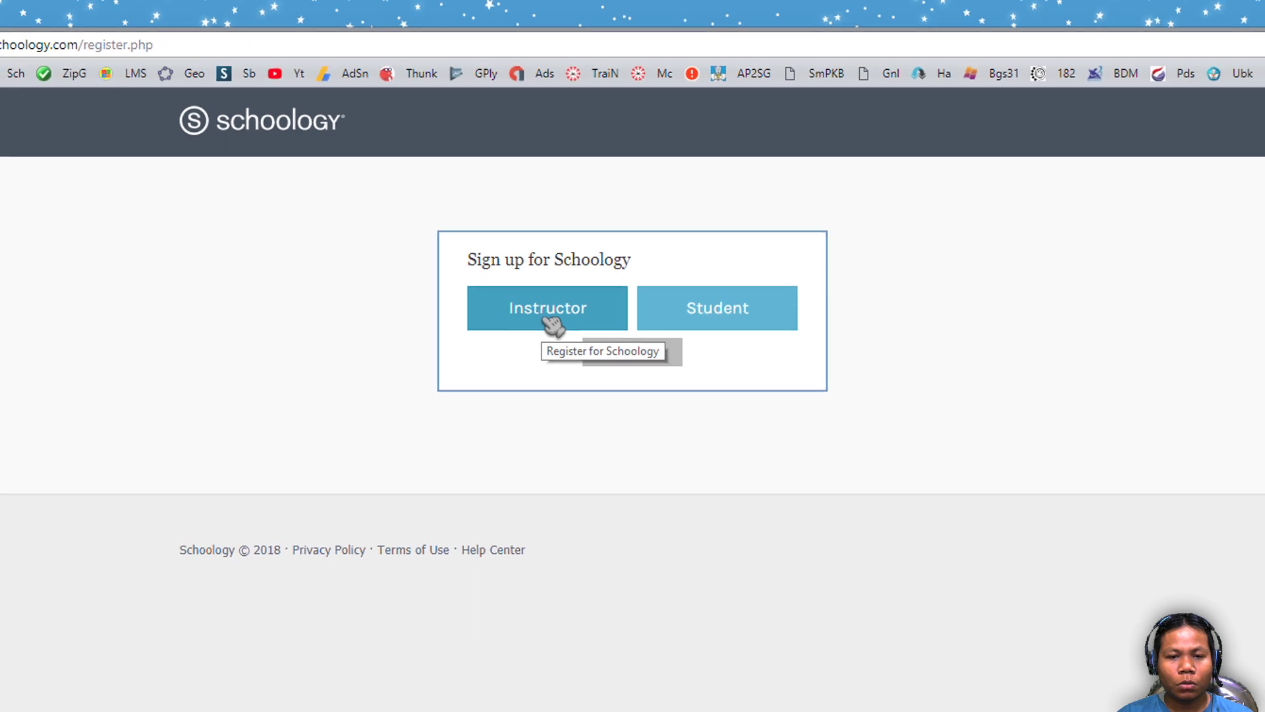
- Choose the Instructor account type to open the empty instructor sign-up form
click(552, 322)
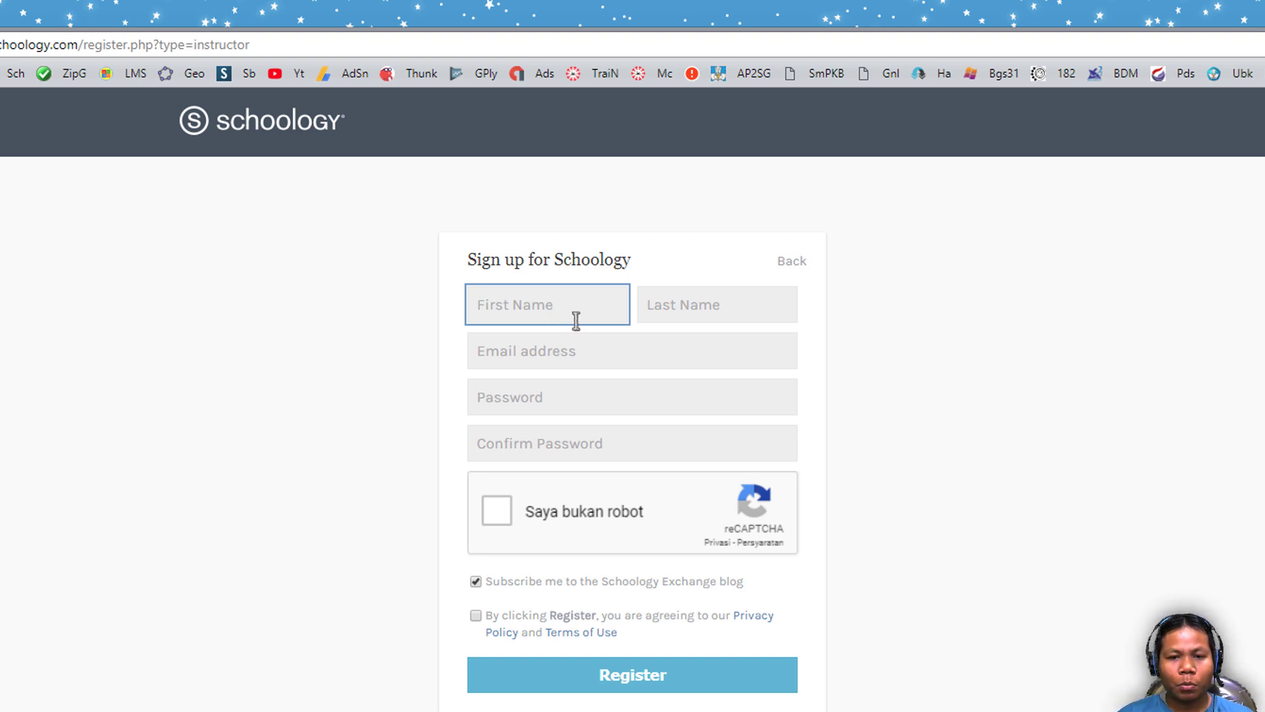
click(556, 354)
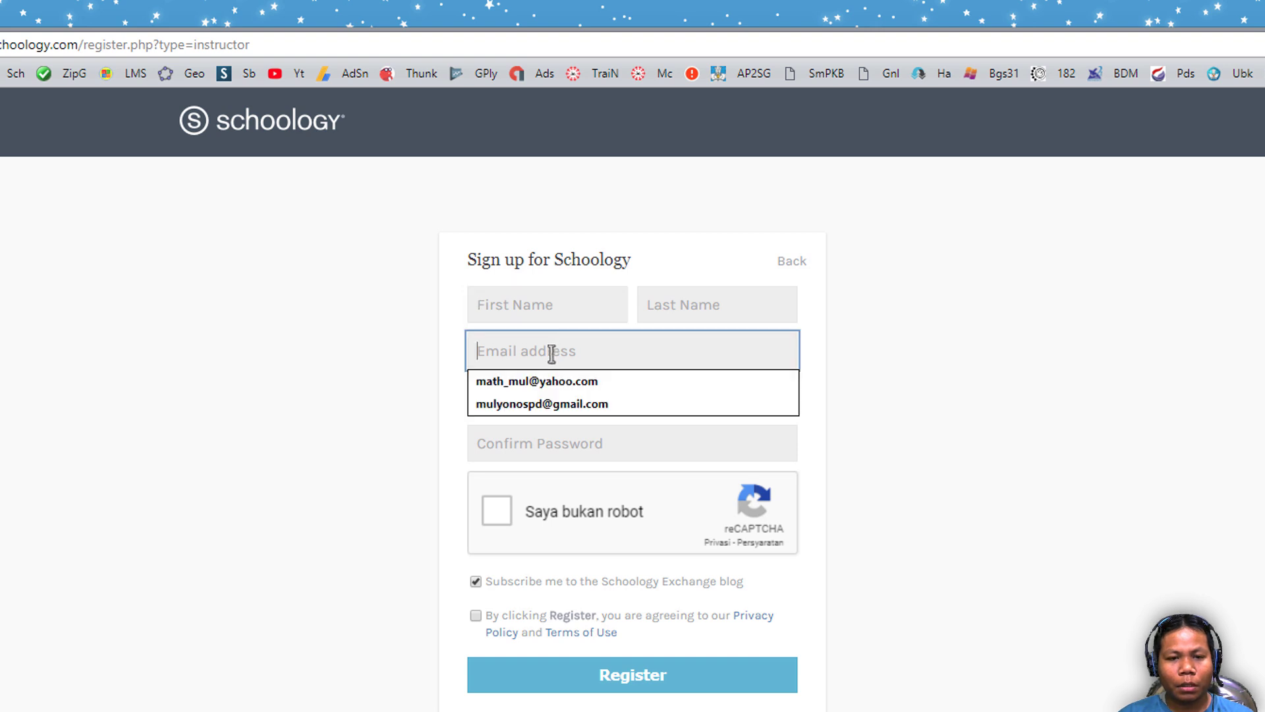
click(394, 361)
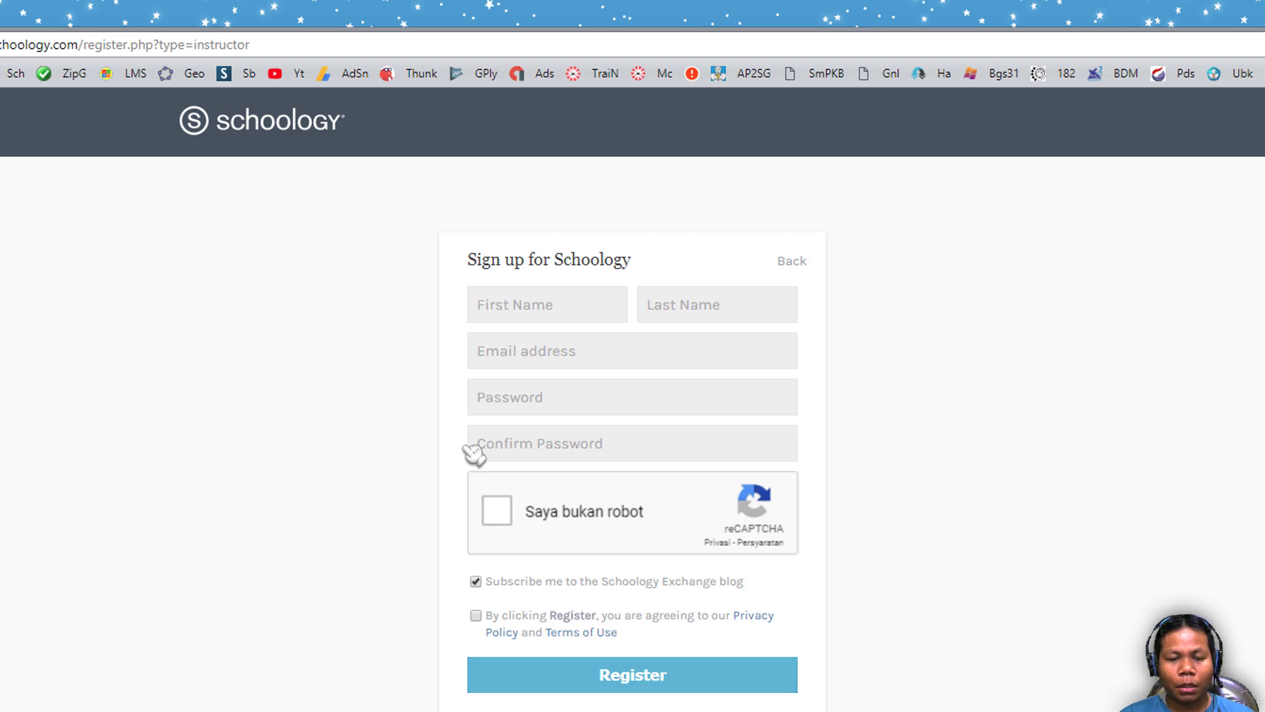
click(519, 307)
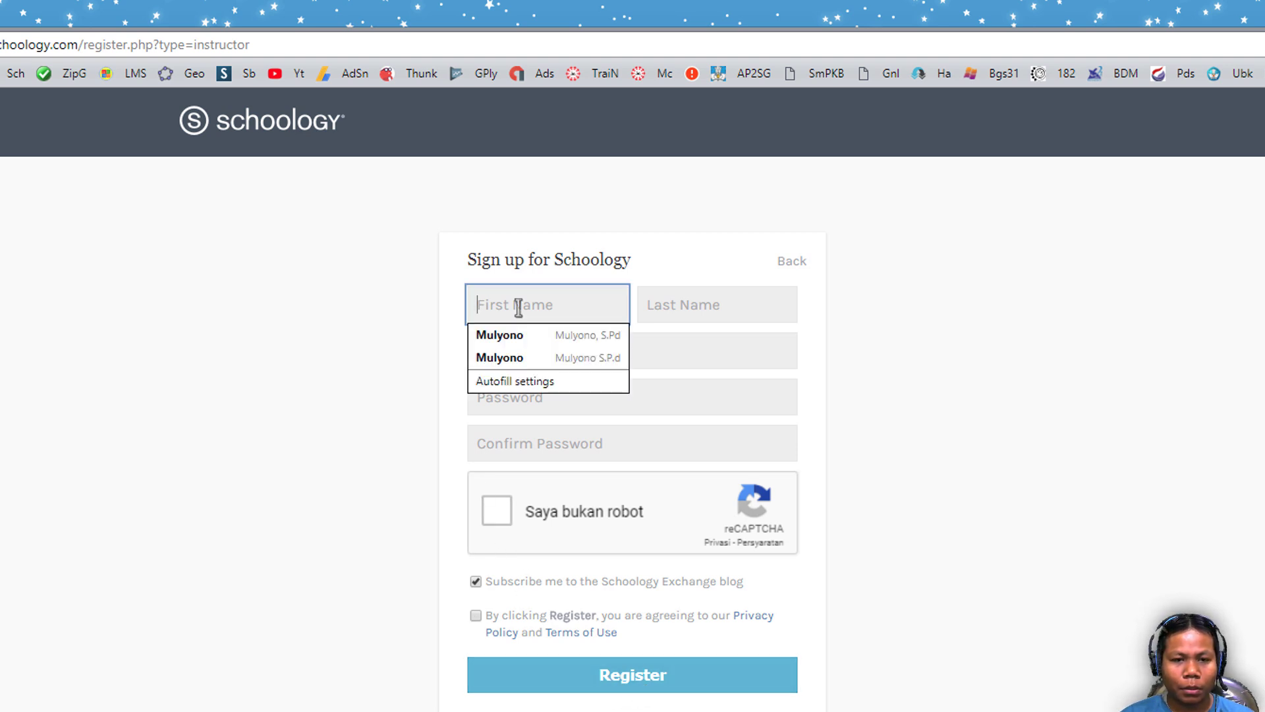
- Fill the instructor first name, last name and e-mail from Chrome's first saved autofill entry
click(527, 337)
click(393, 316)
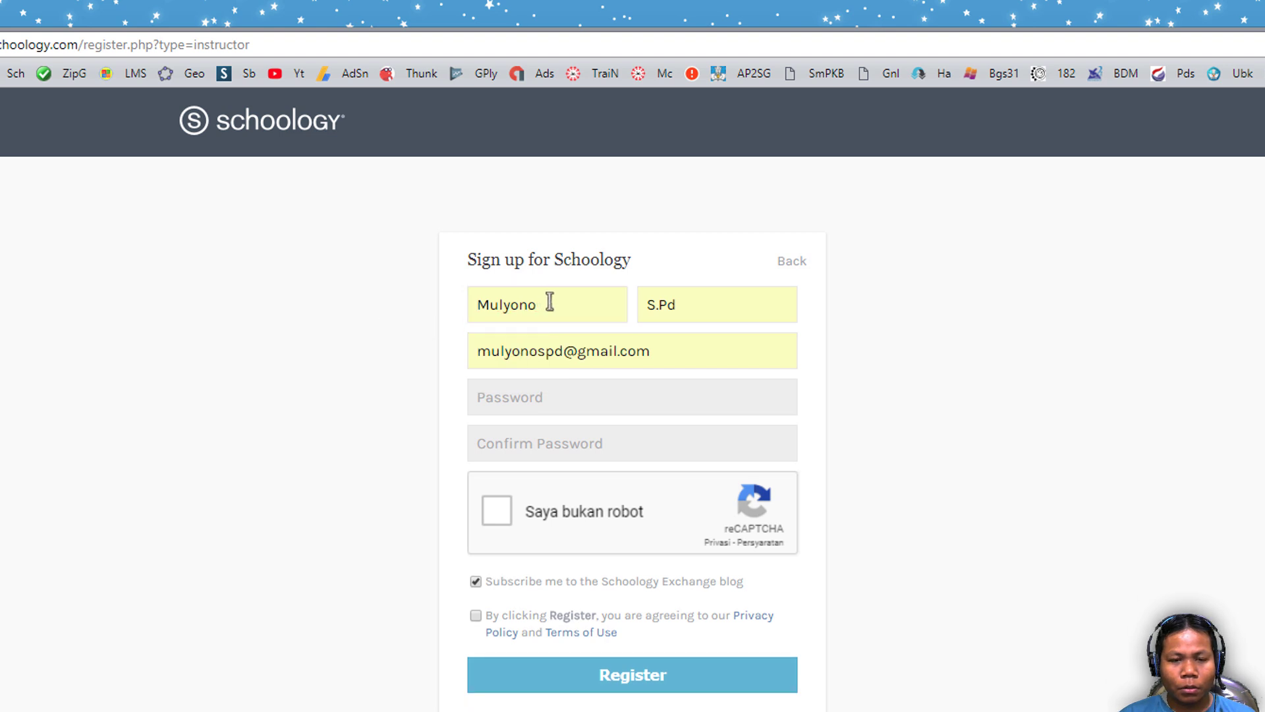
double_click(549, 301)
click(319, 299)
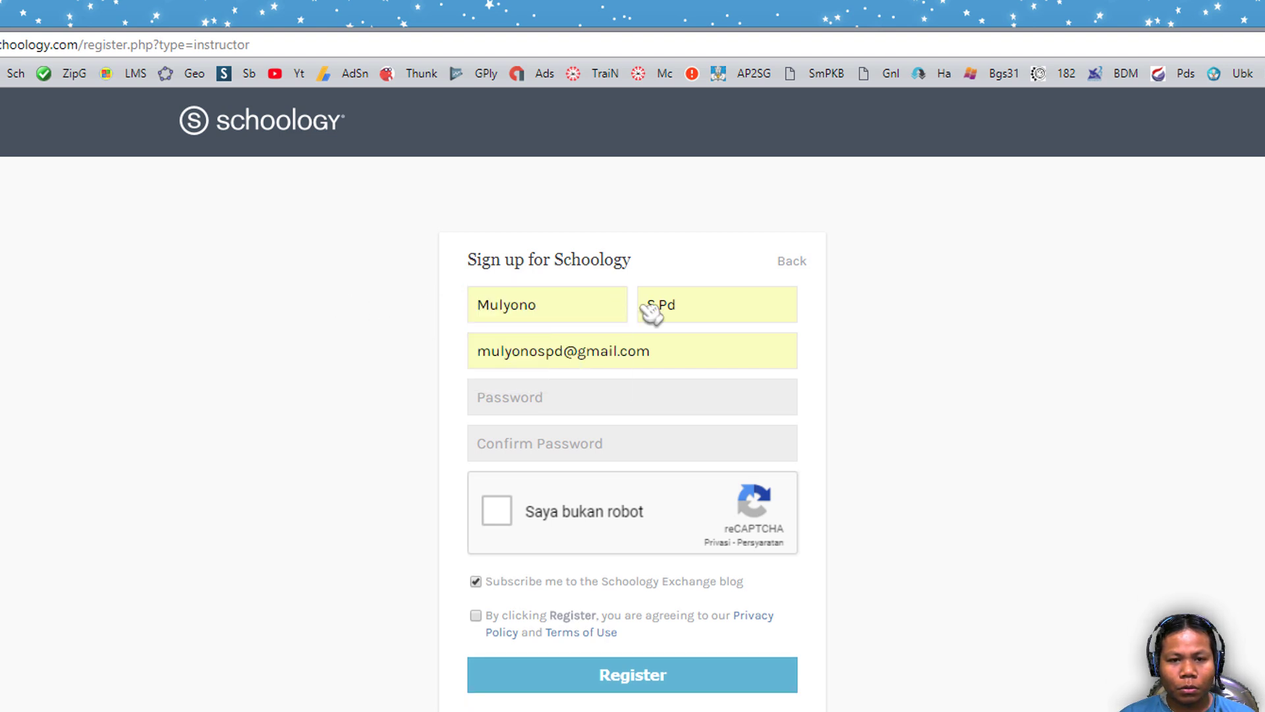
click(704, 302)
click(903, 354)
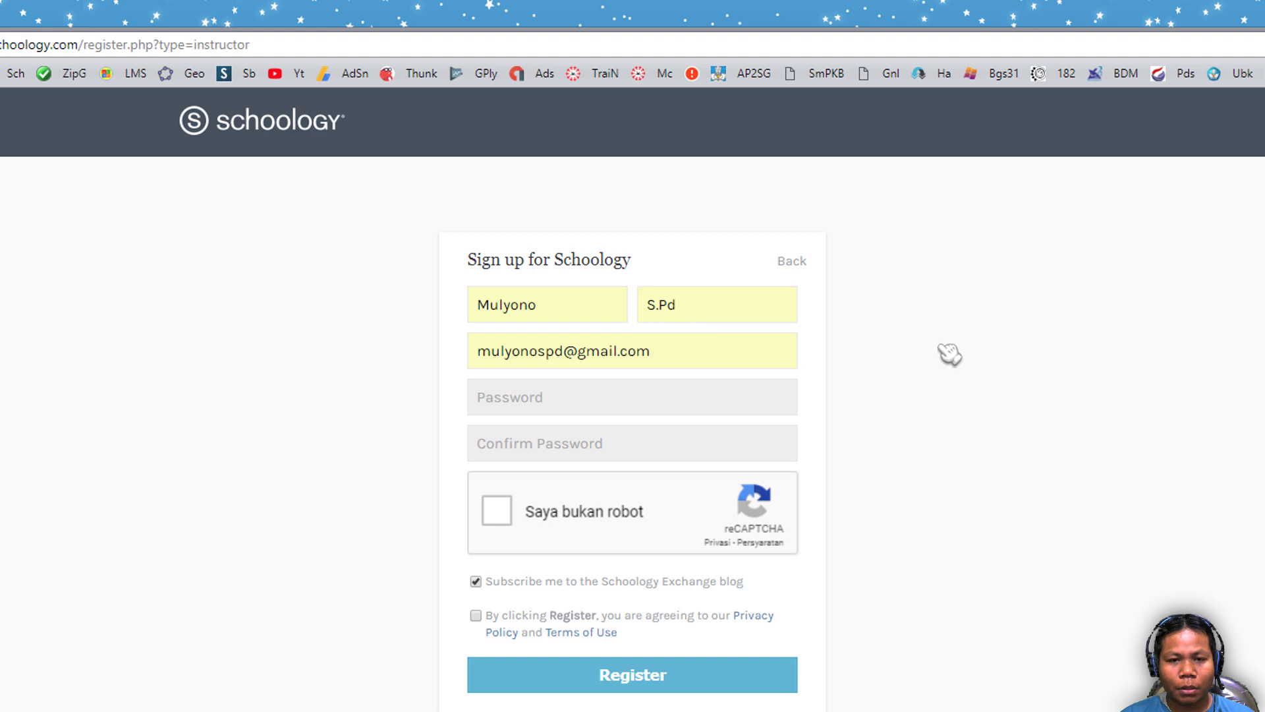
click(734, 350)
drag(734, 350, 412, 361)
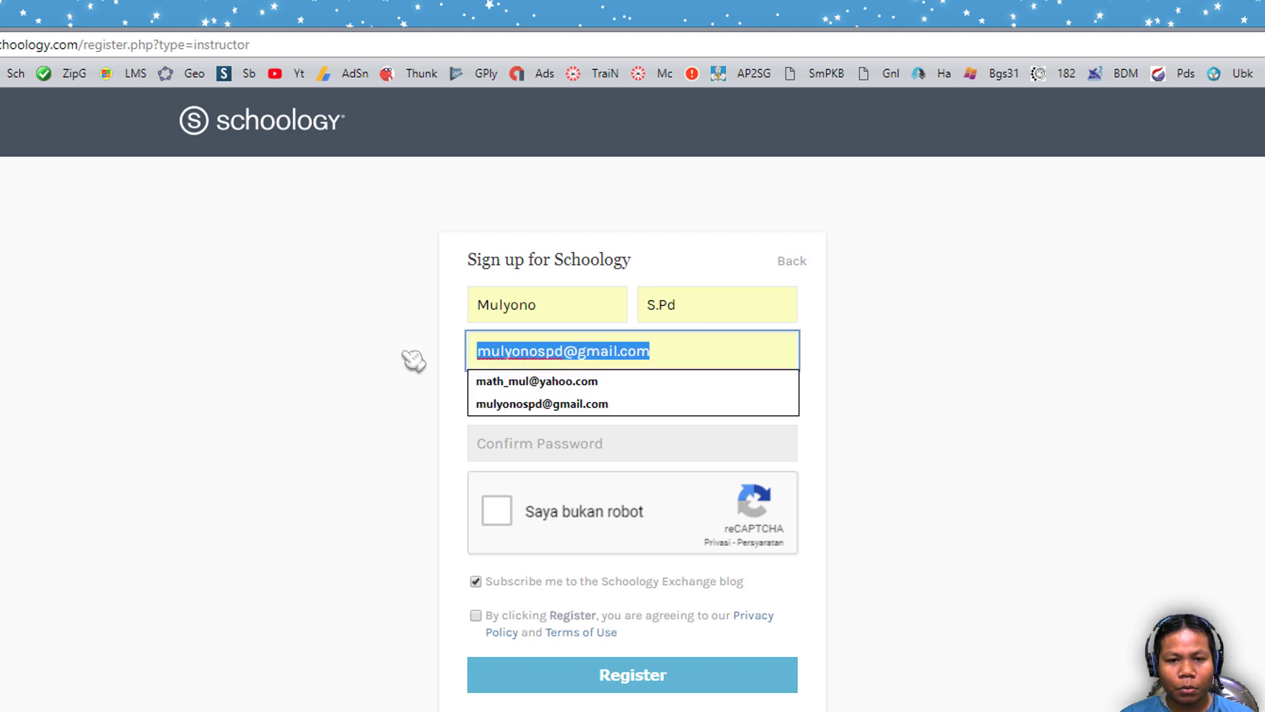
click(371, 349)
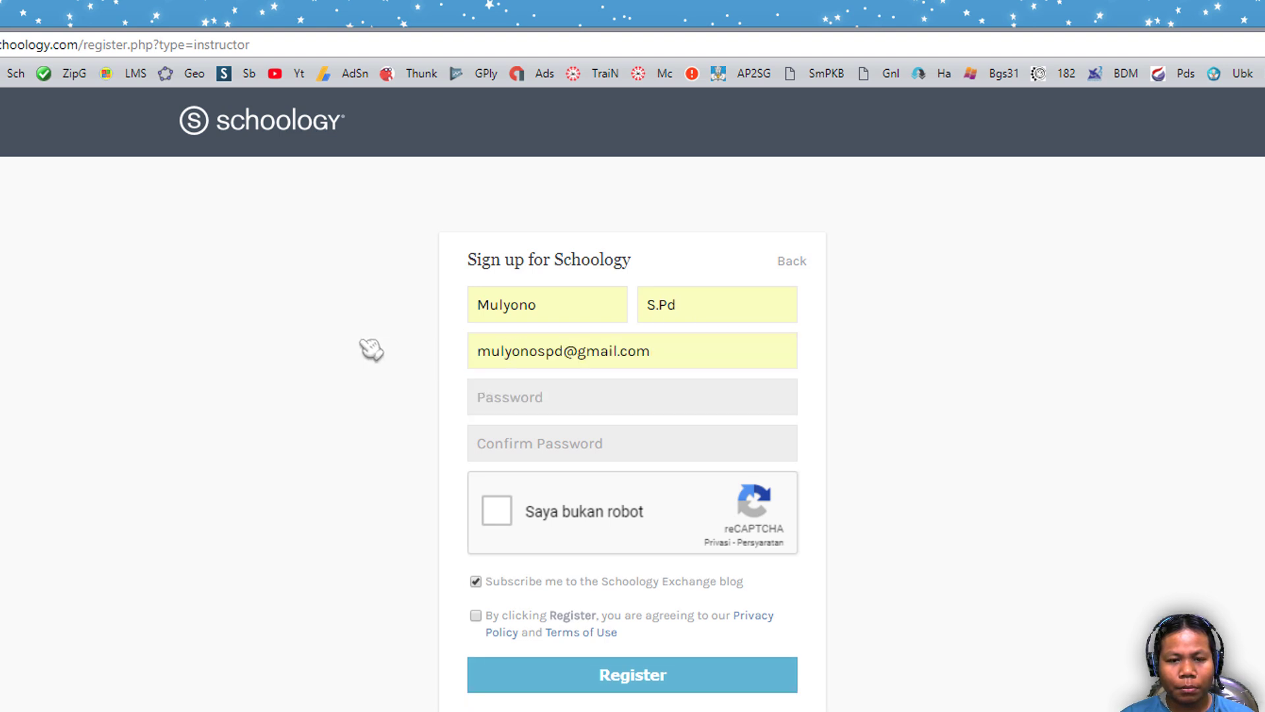
- Visit the password fields, pass the reCAPTCHA check and tick the terms agreement
click(520, 390)
click(337, 372)
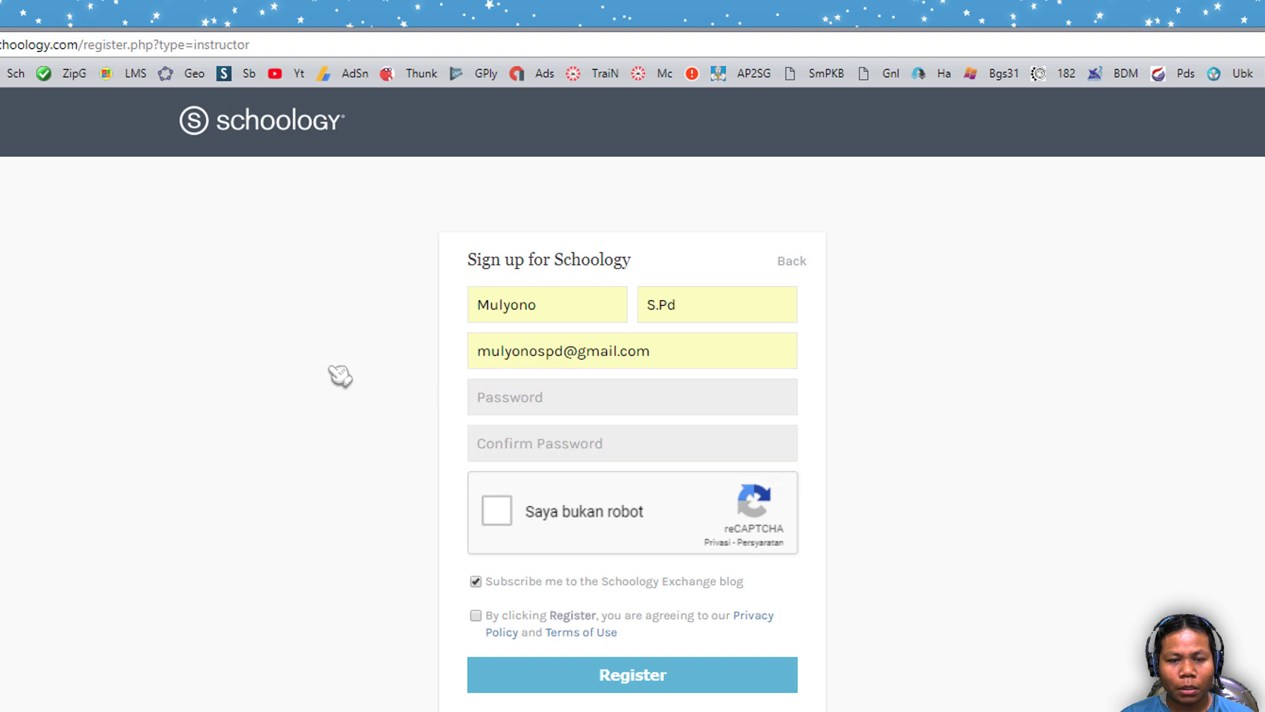
click(491, 396)
click(349, 412)
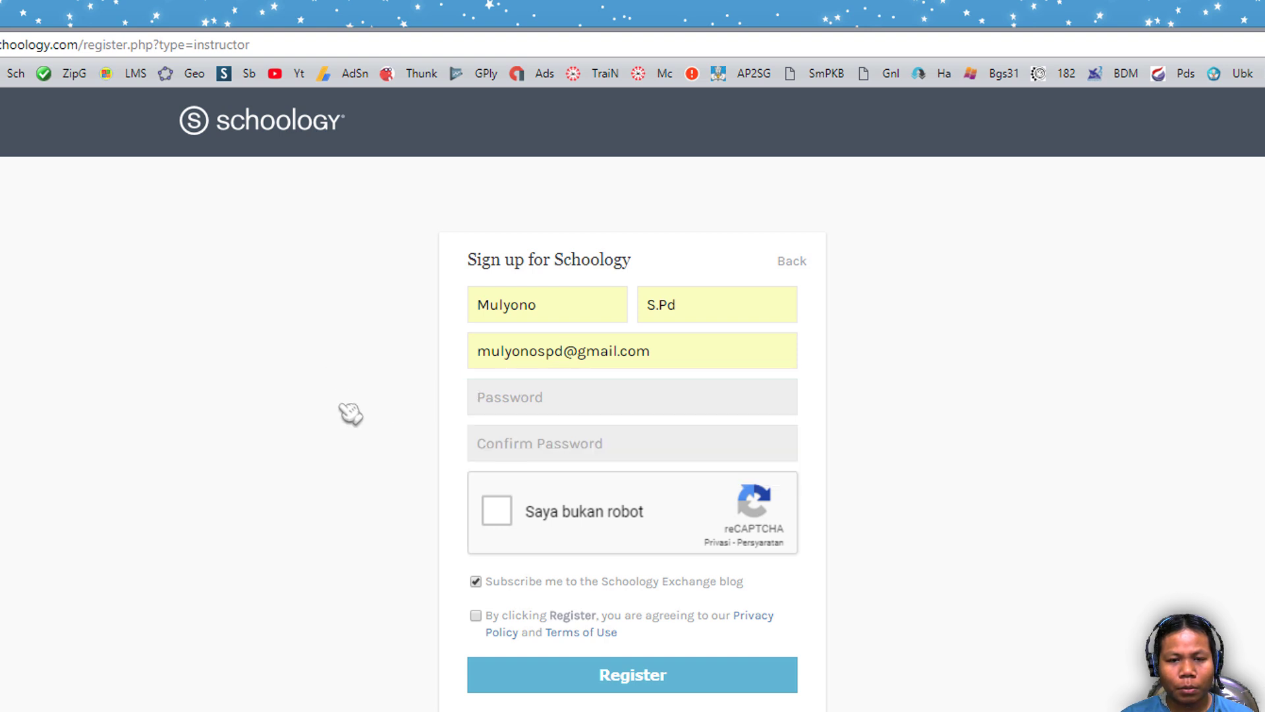
click(514, 444)
click(327, 441)
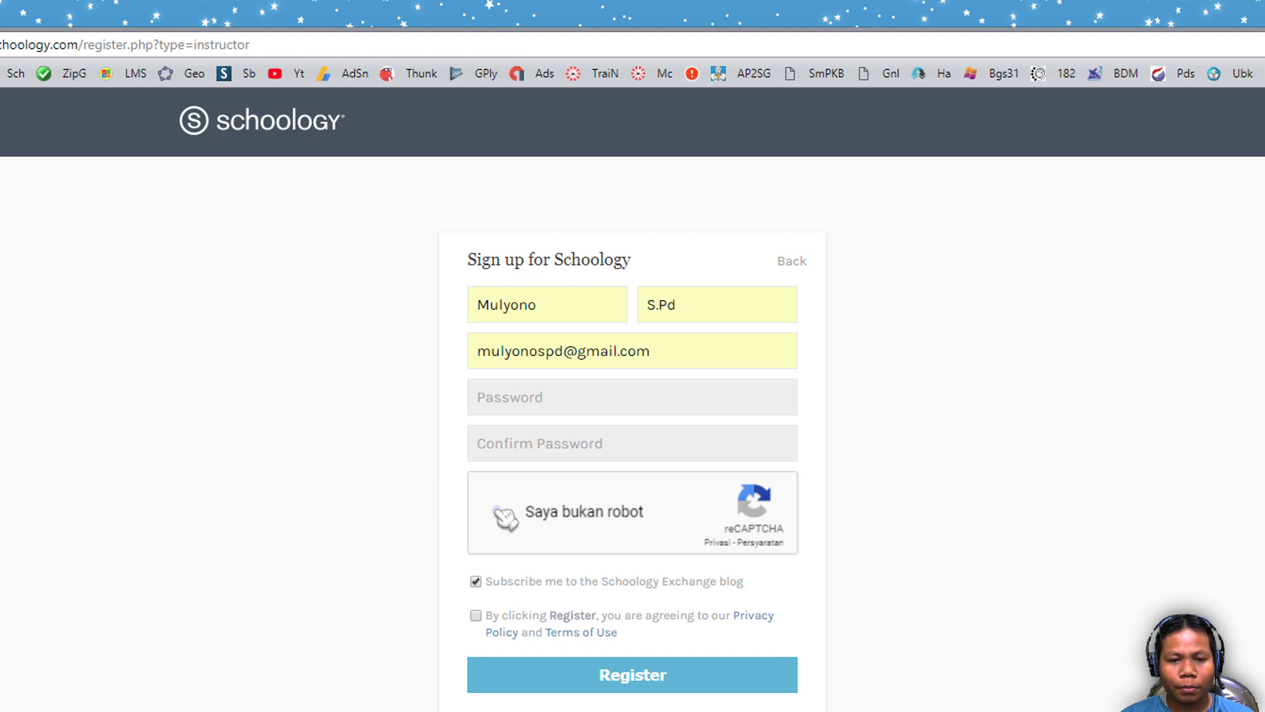
click(499, 510)
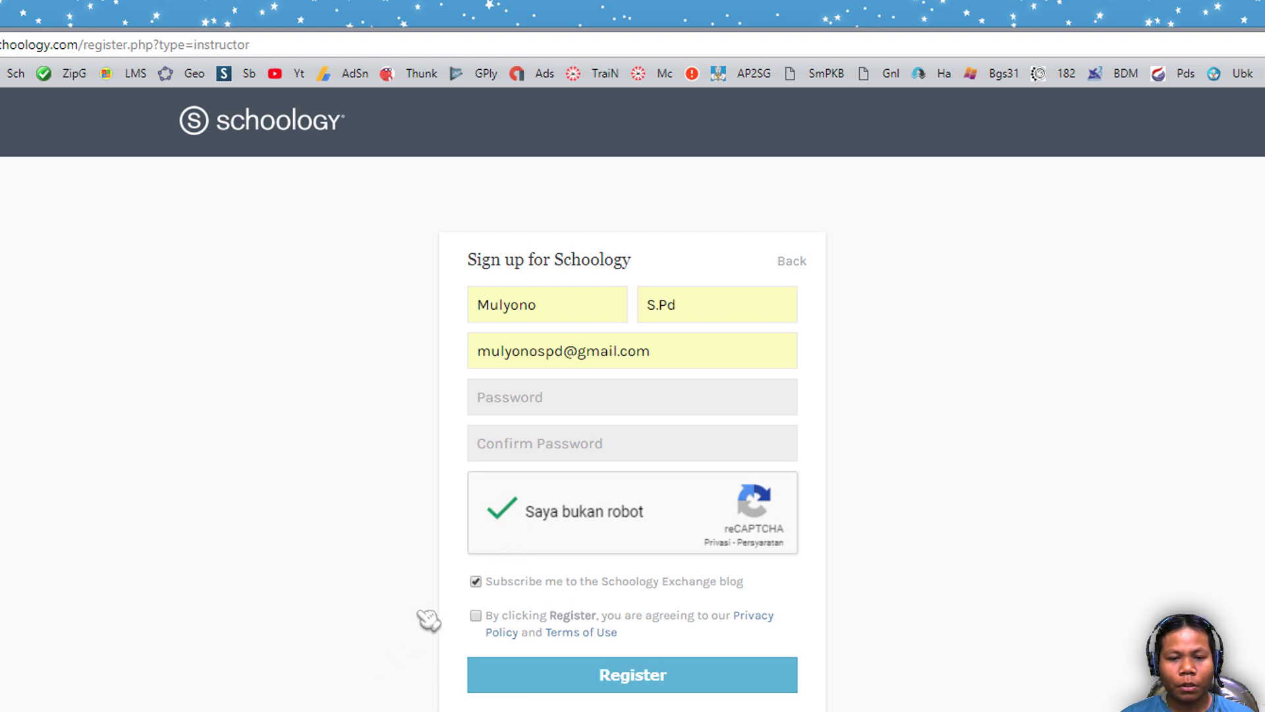
click(476, 615)
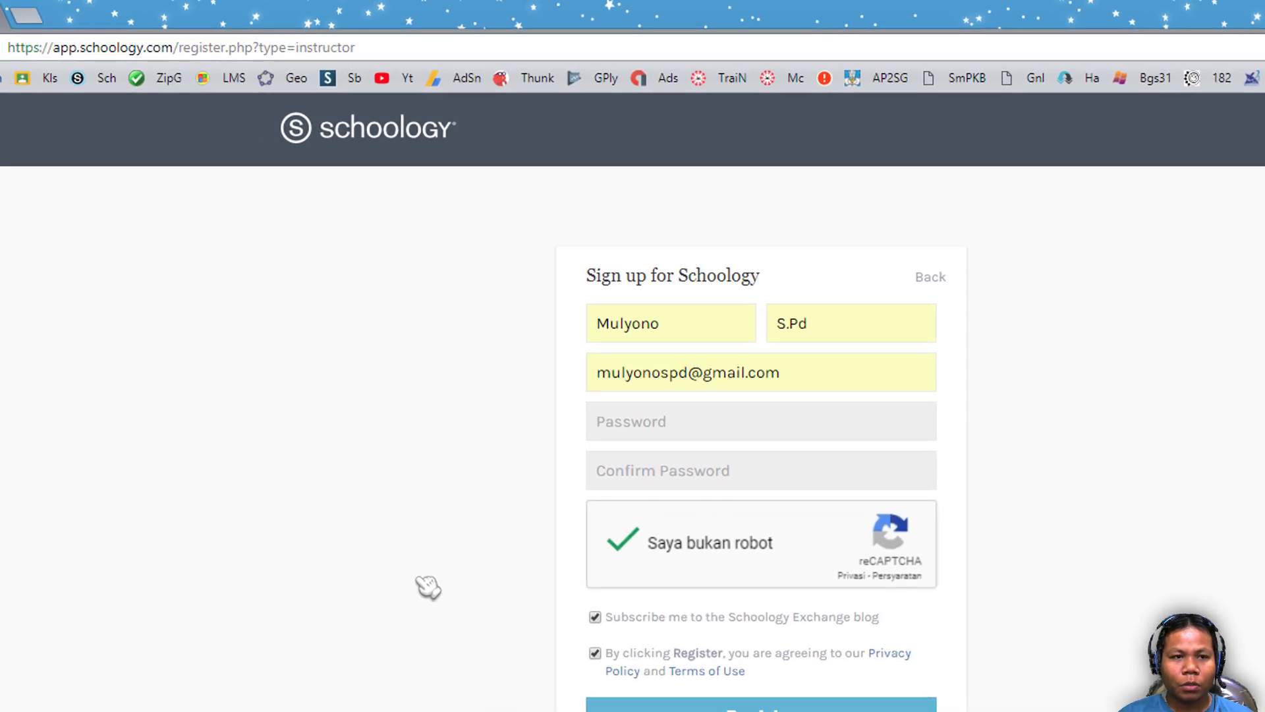
- Delete '?type=instructor' from the address bar and reload the plain register.php page
click(538, 55)
click(537, 55)
drag(524, 55, 702, 55)
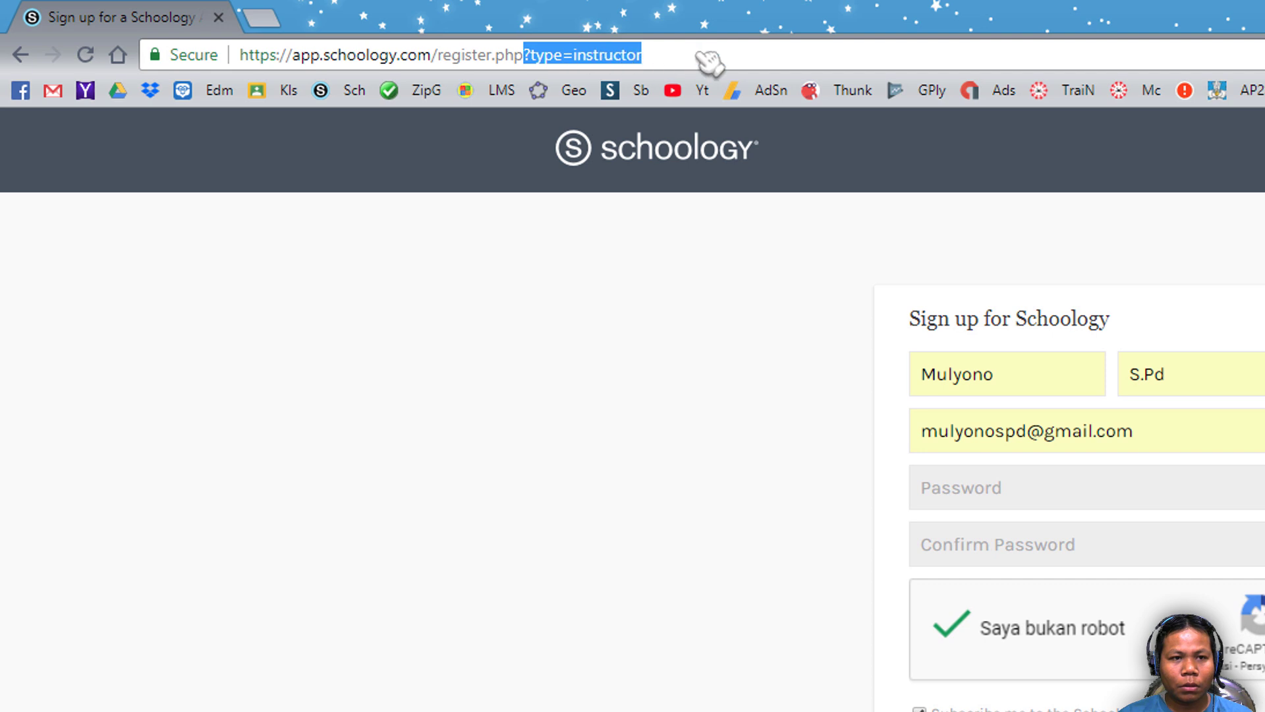
key(BackSpace)
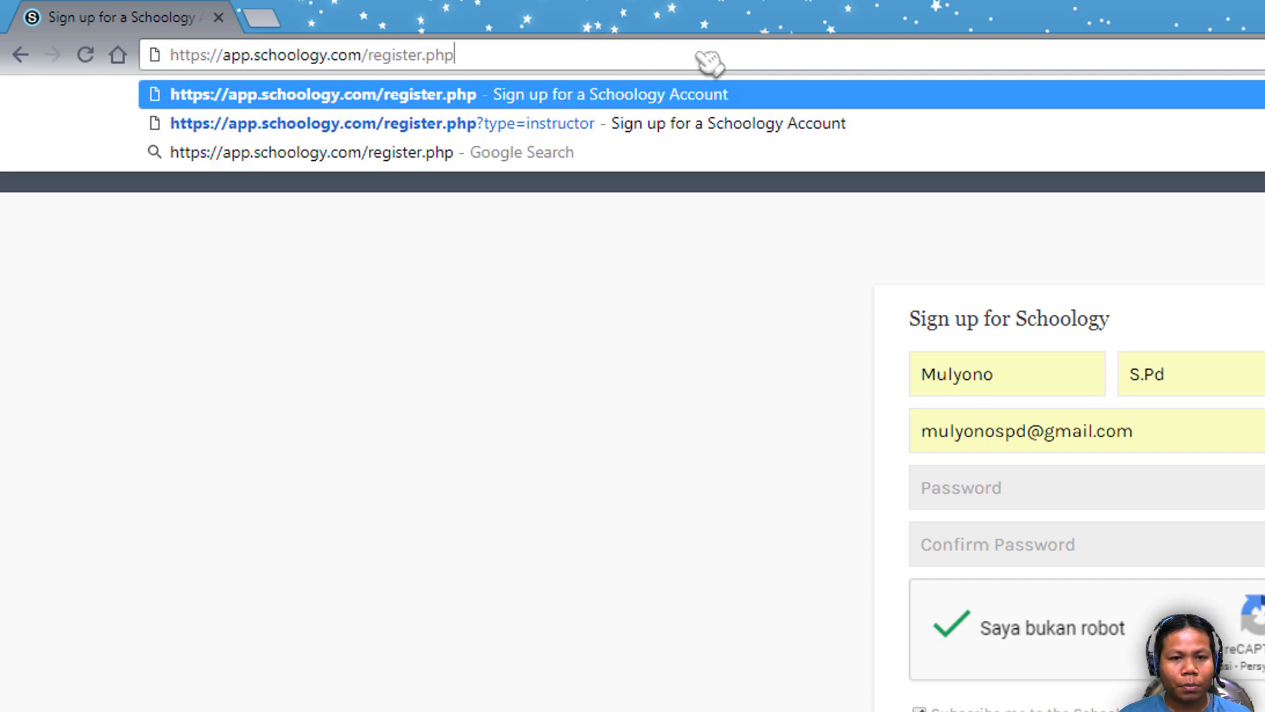
key(Return)
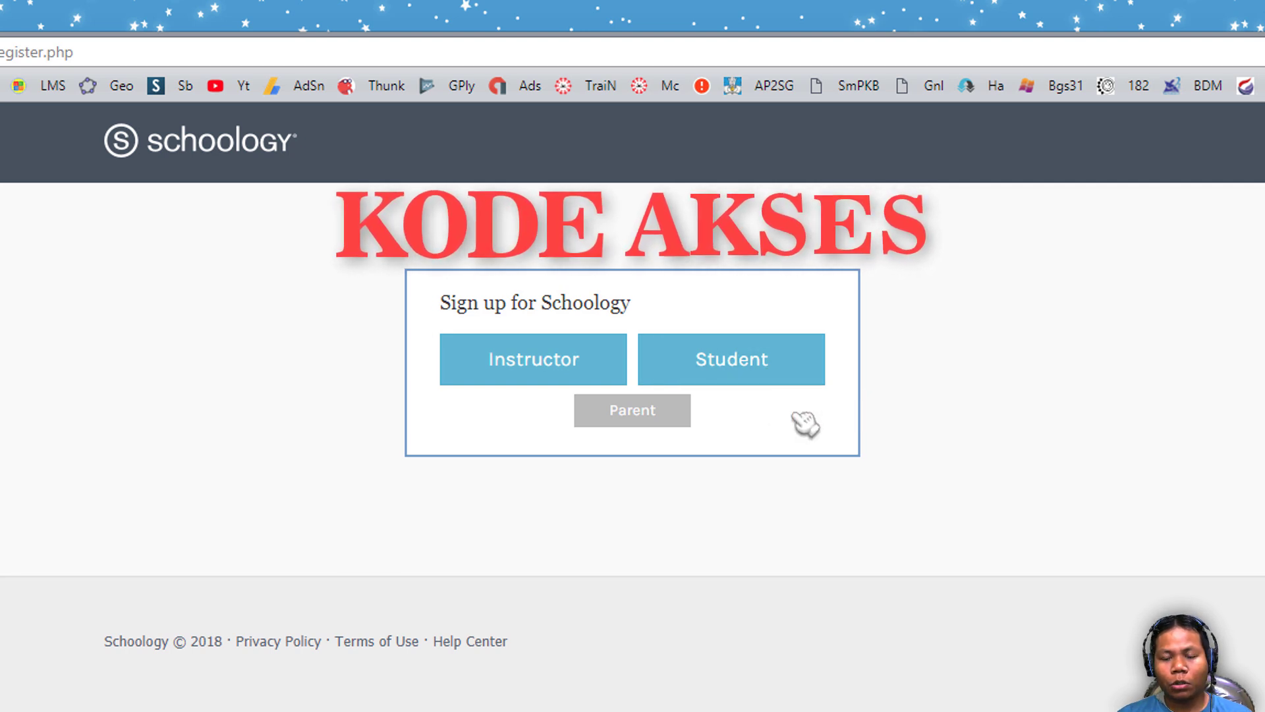
- Choose the Student account type and bring up the Access Code field's saved codes
click(768, 375)
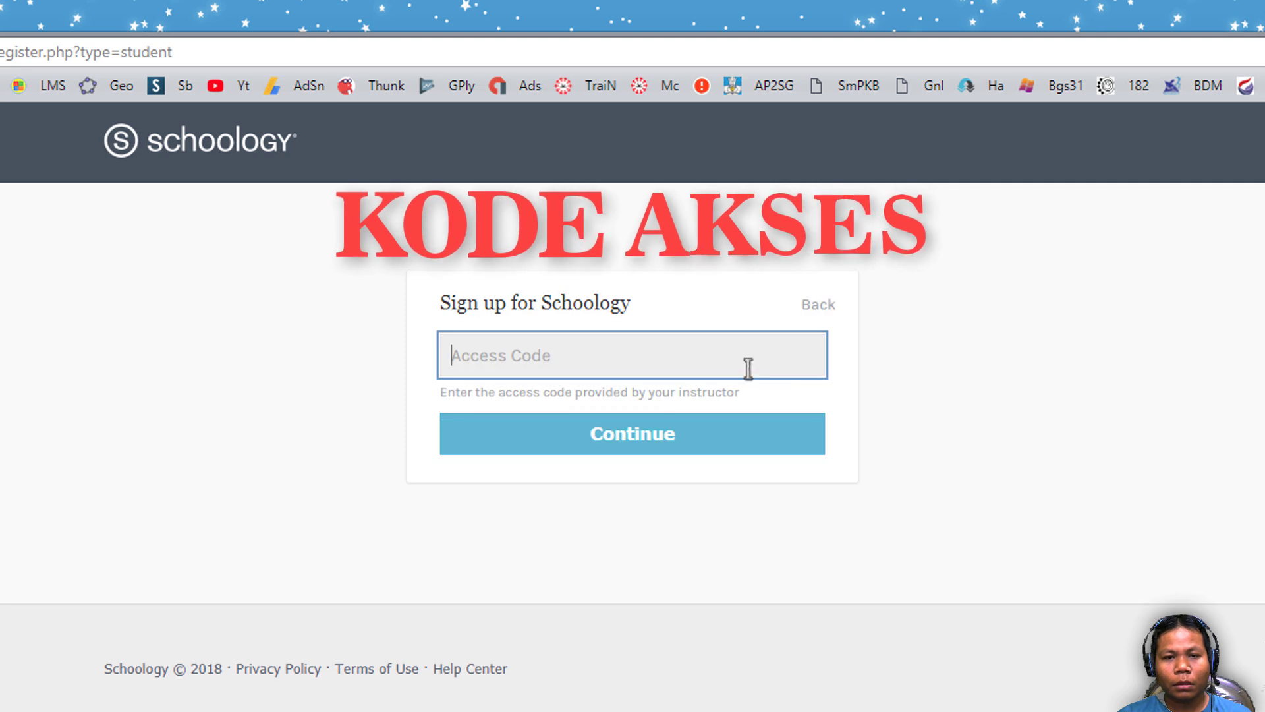
click(615, 356)
click(367, 350)
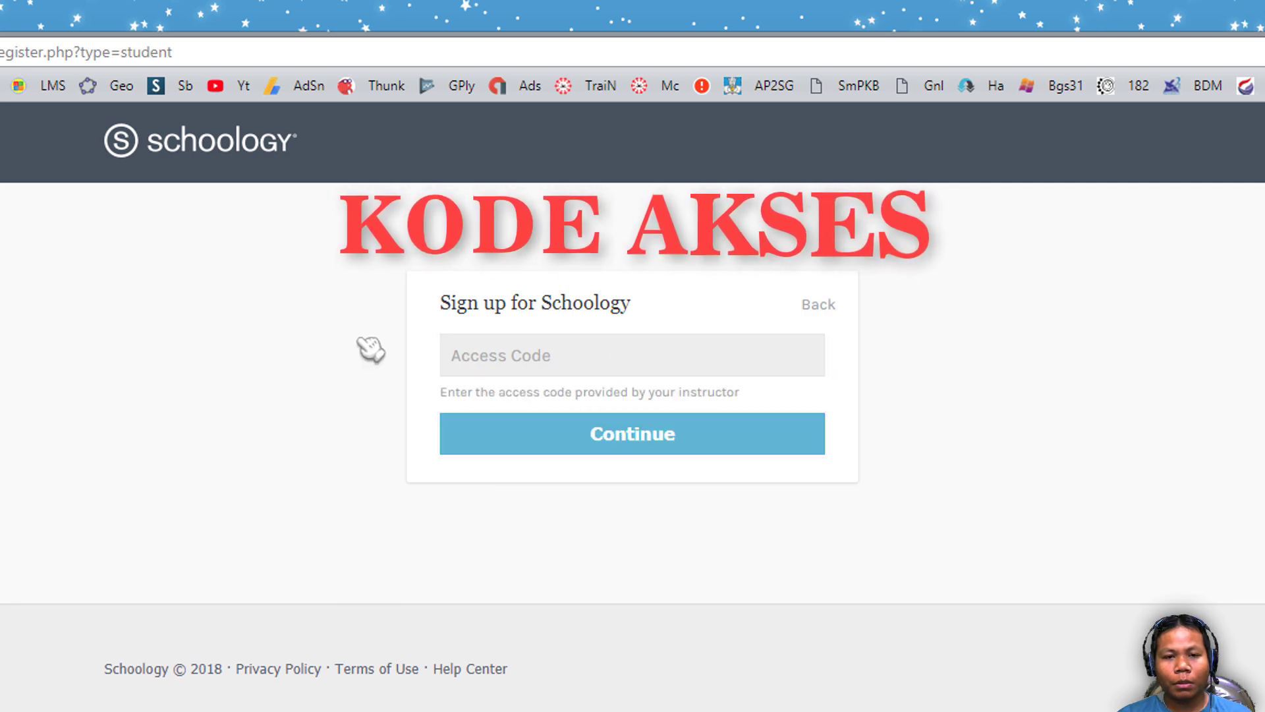
click(536, 361)
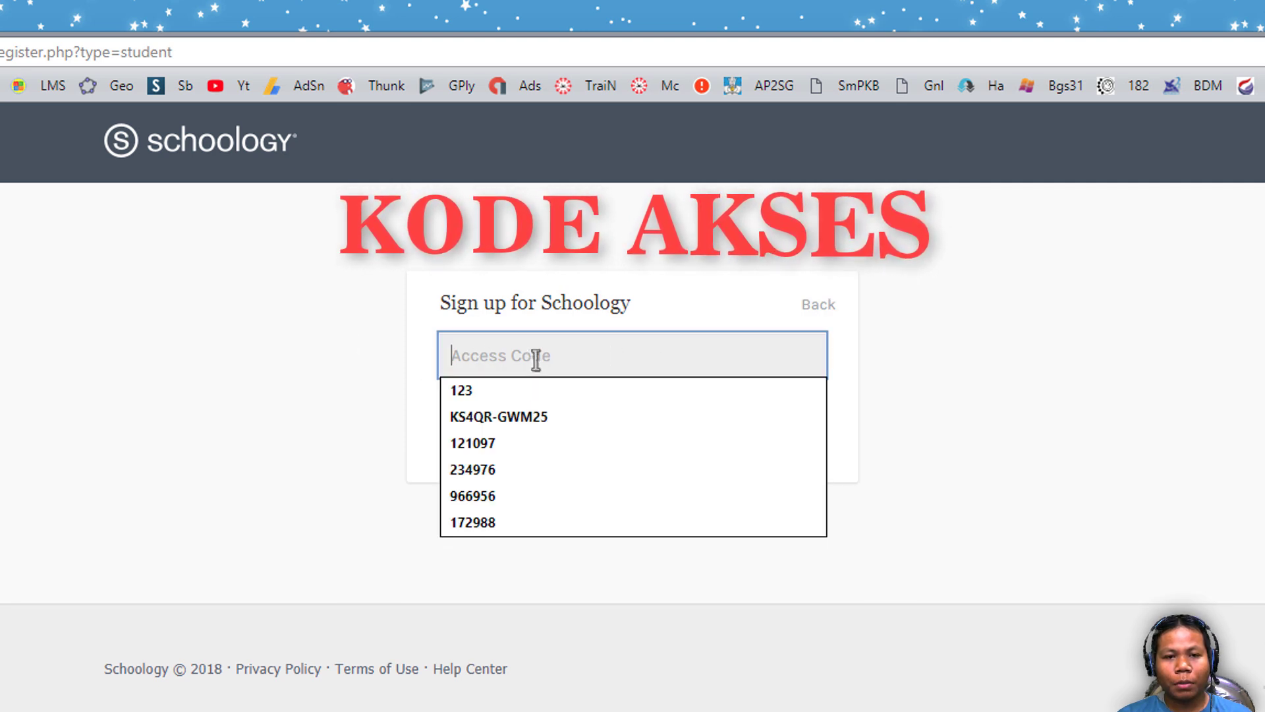
click(332, 348)
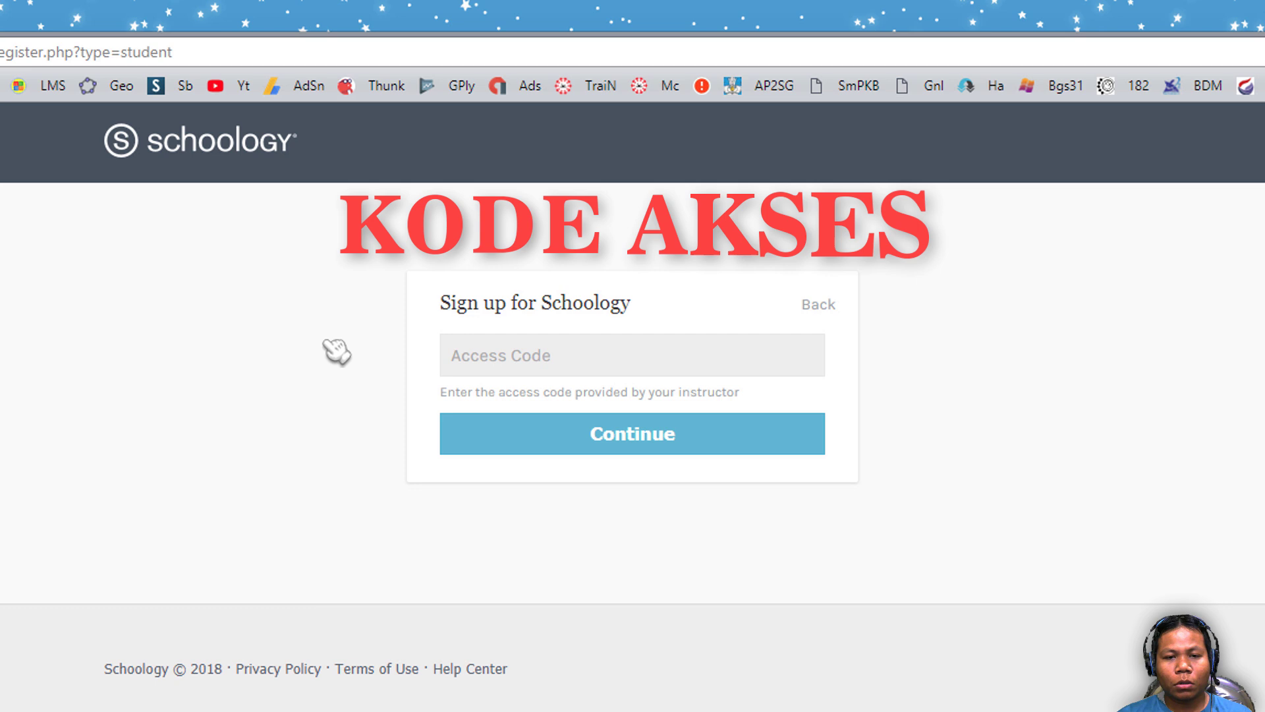
click(491, 351)
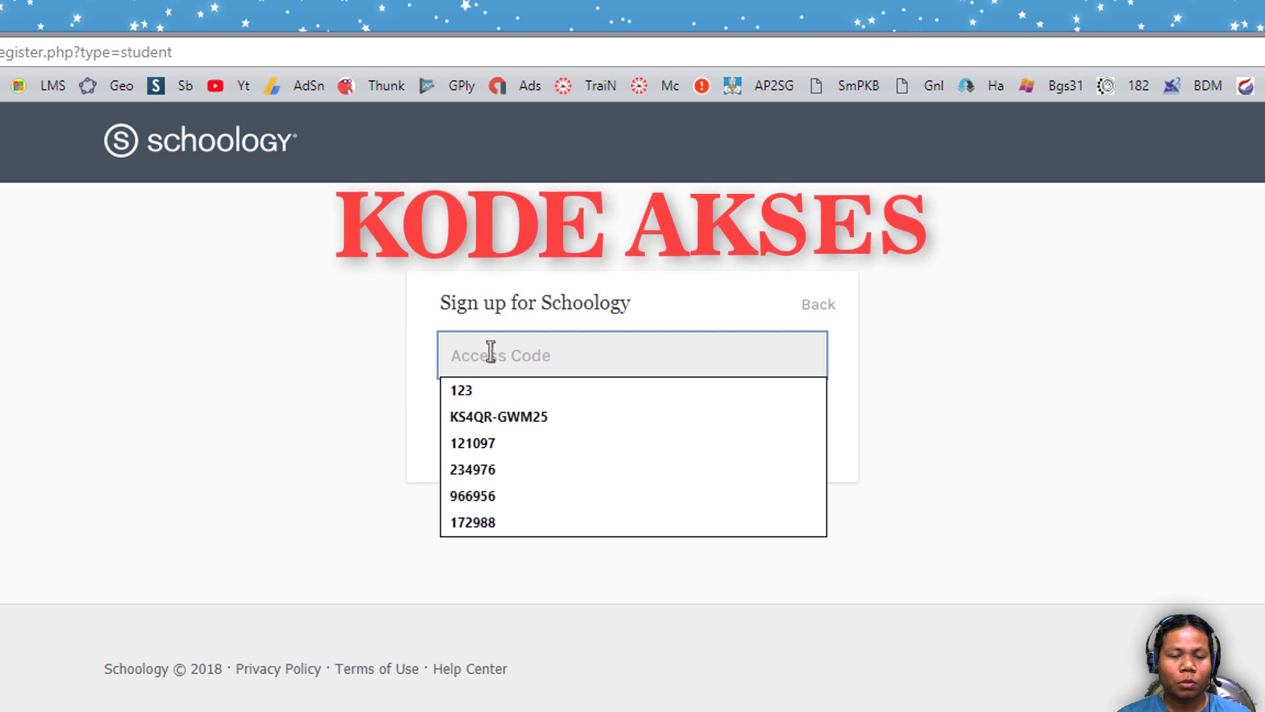
click(351, 358)
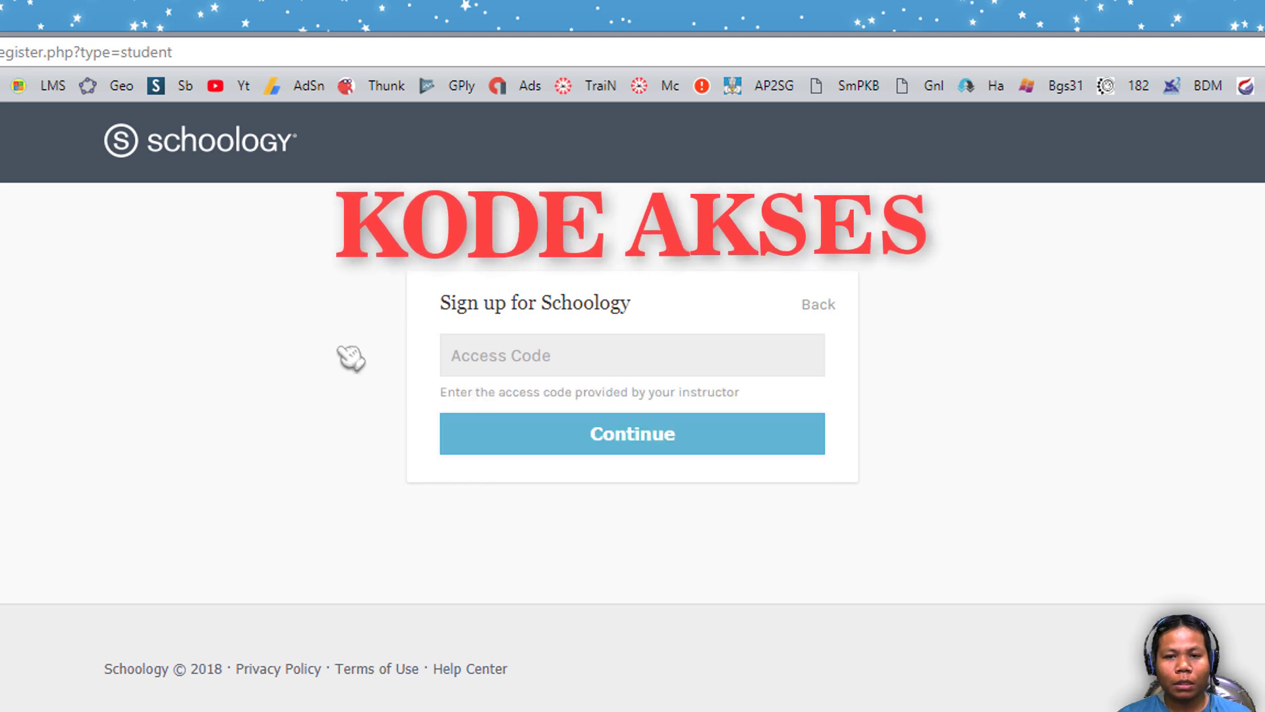
click(480, 349)
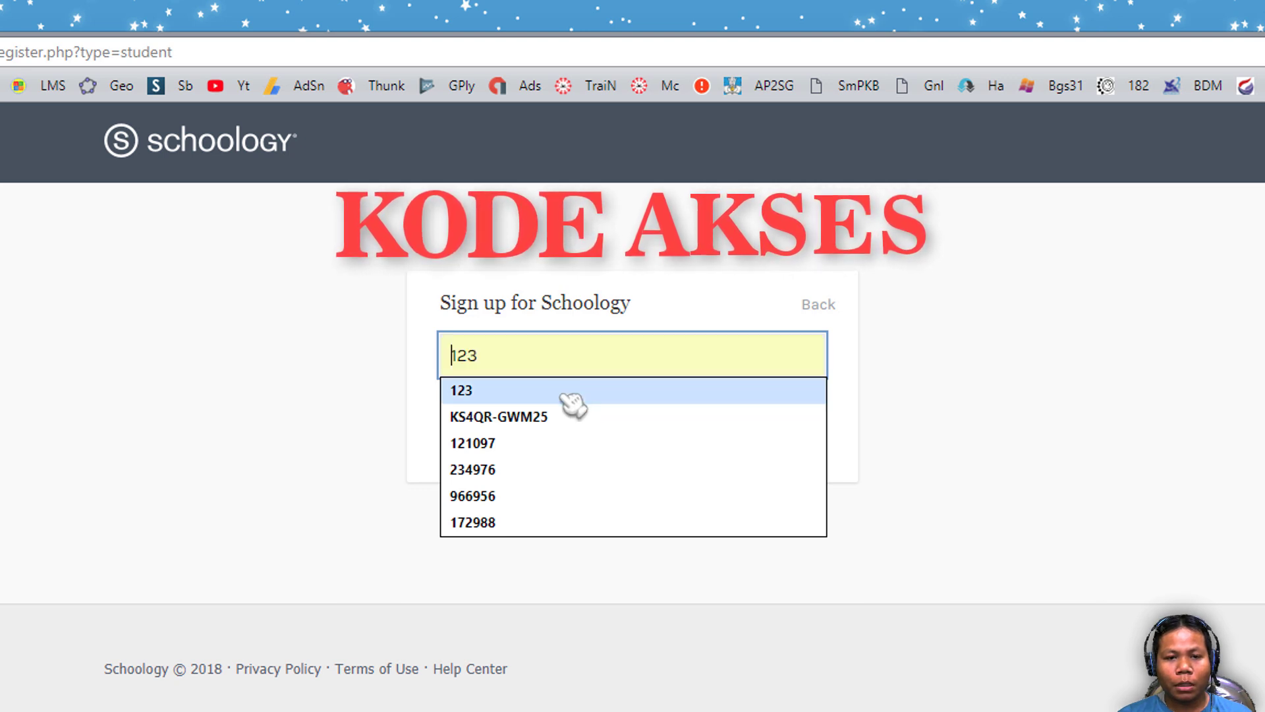
- Fill in the saved course access code and submit it with Continue
click(580, 416)
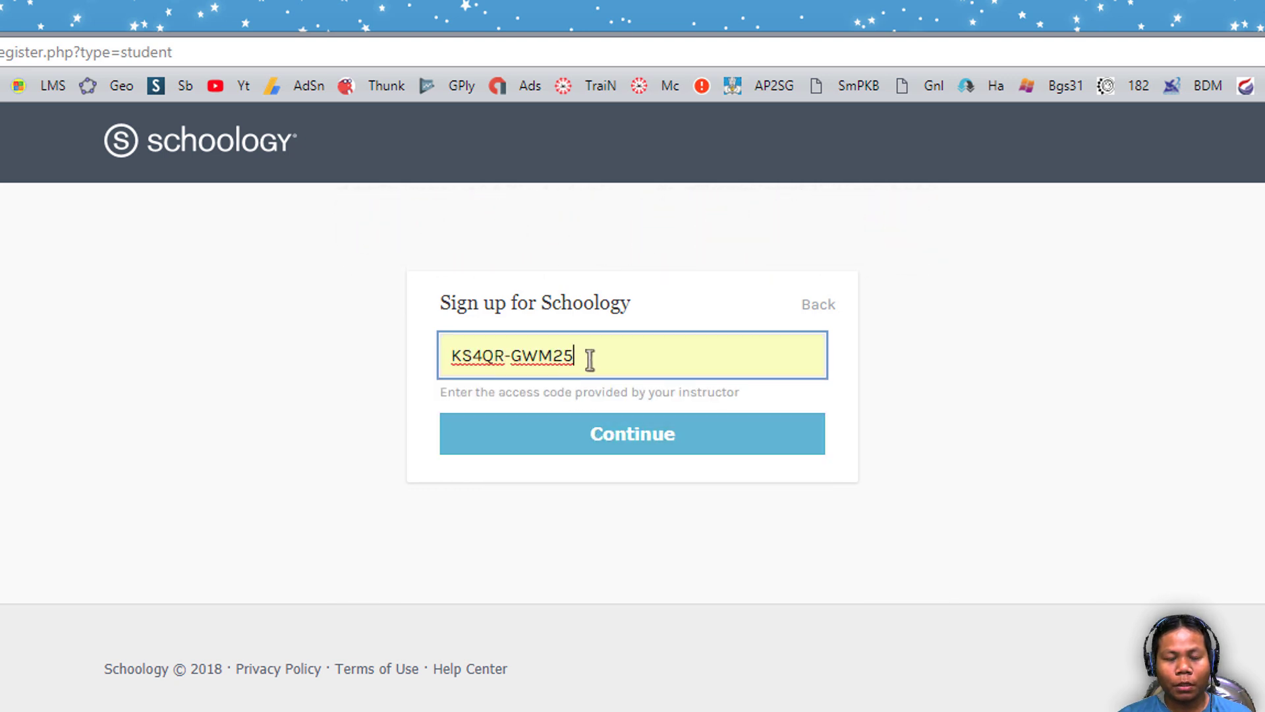
drag(587, 355, 367, 367)
click(348, 370)
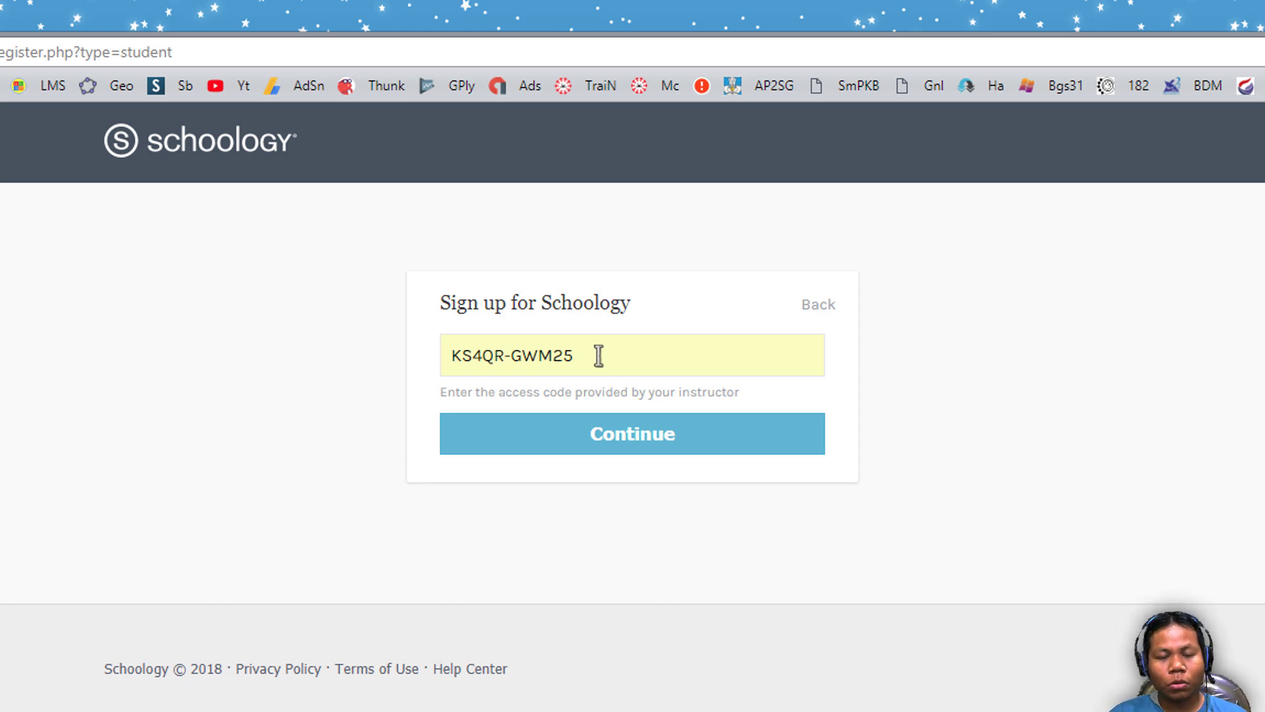
click(693, 444)
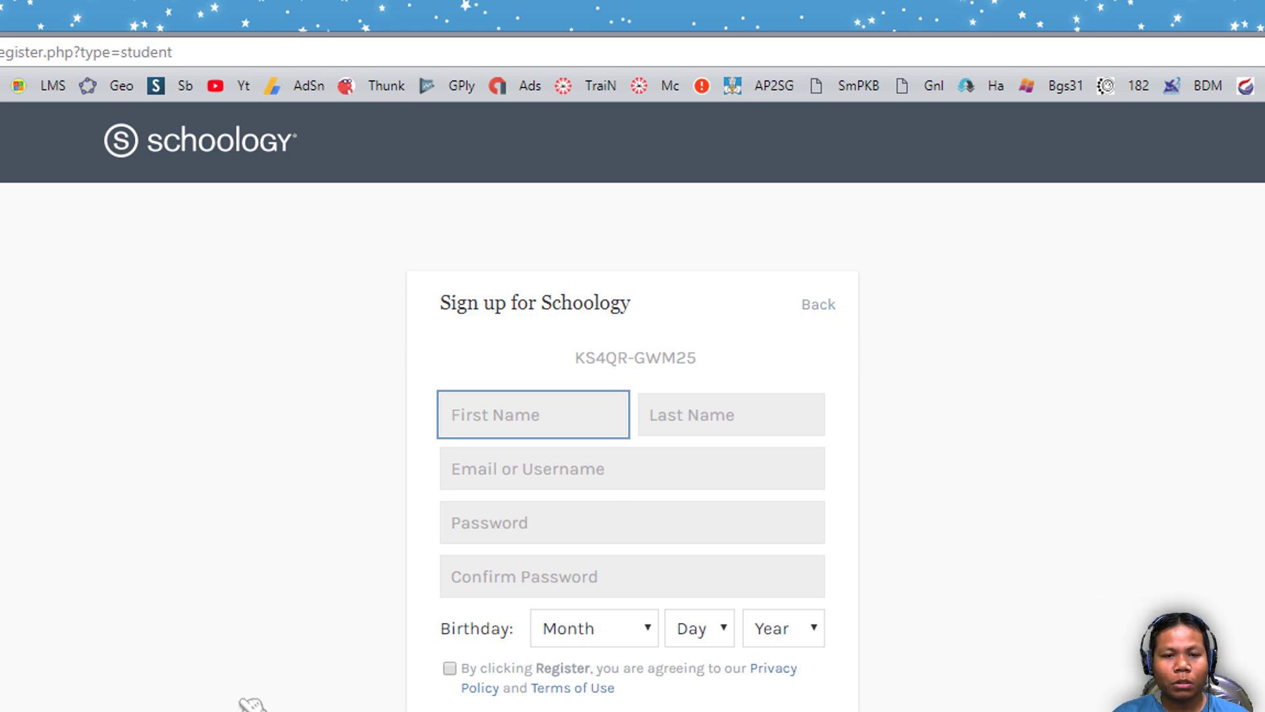
- Enter the student's first name and last name, correcting a mistyped first name
click(493, 421)
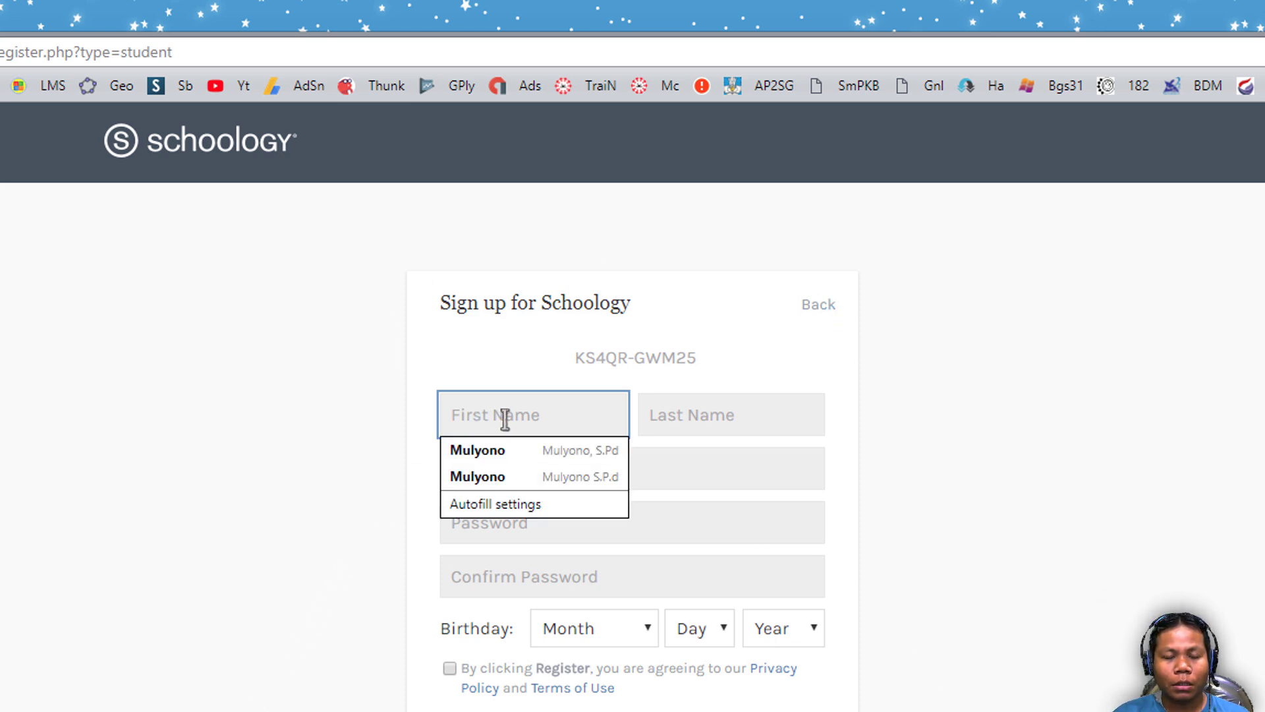
click(338, 398)
click(512, 413)
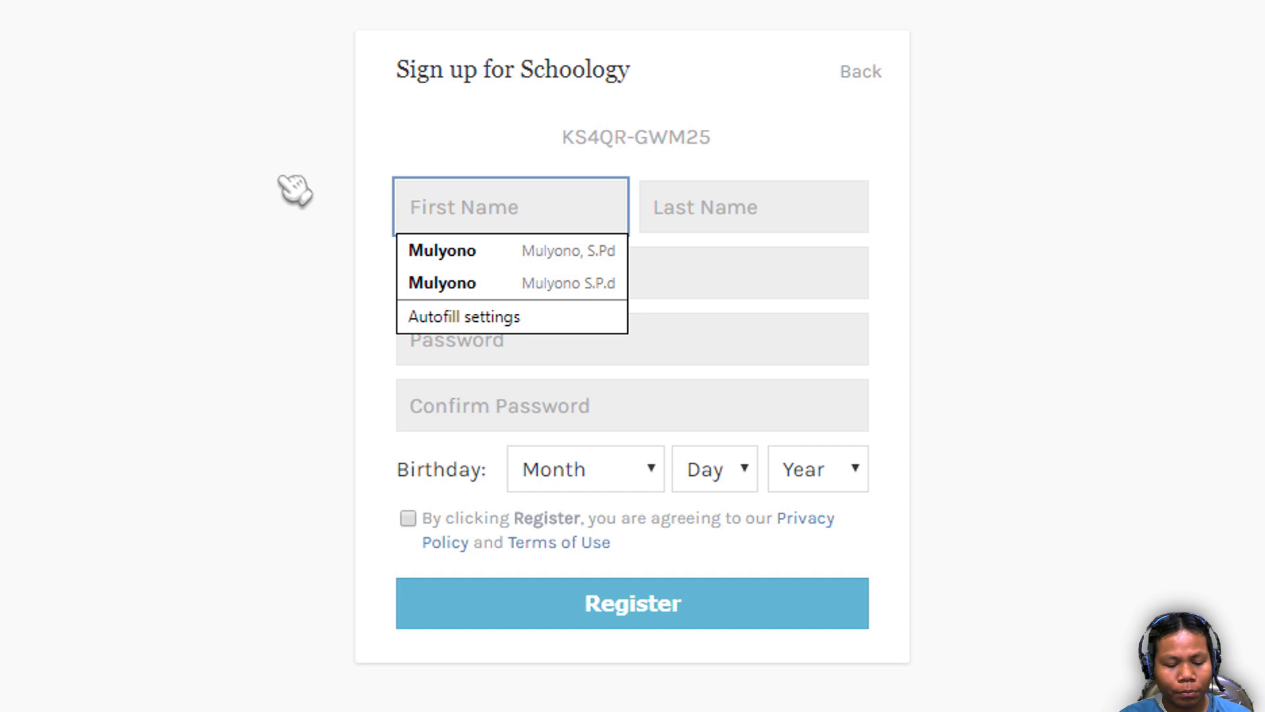
text(Nam)
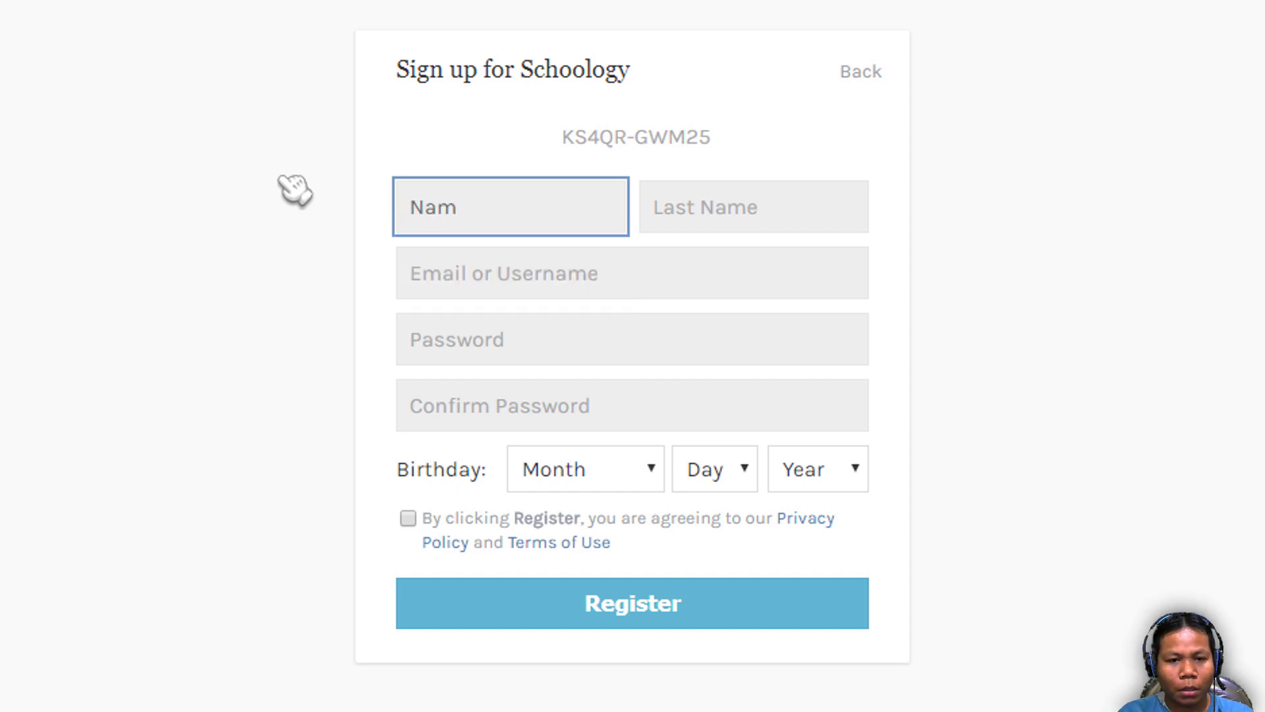
key(BackSpace)
key(BackSpace)
key(BackSpace)
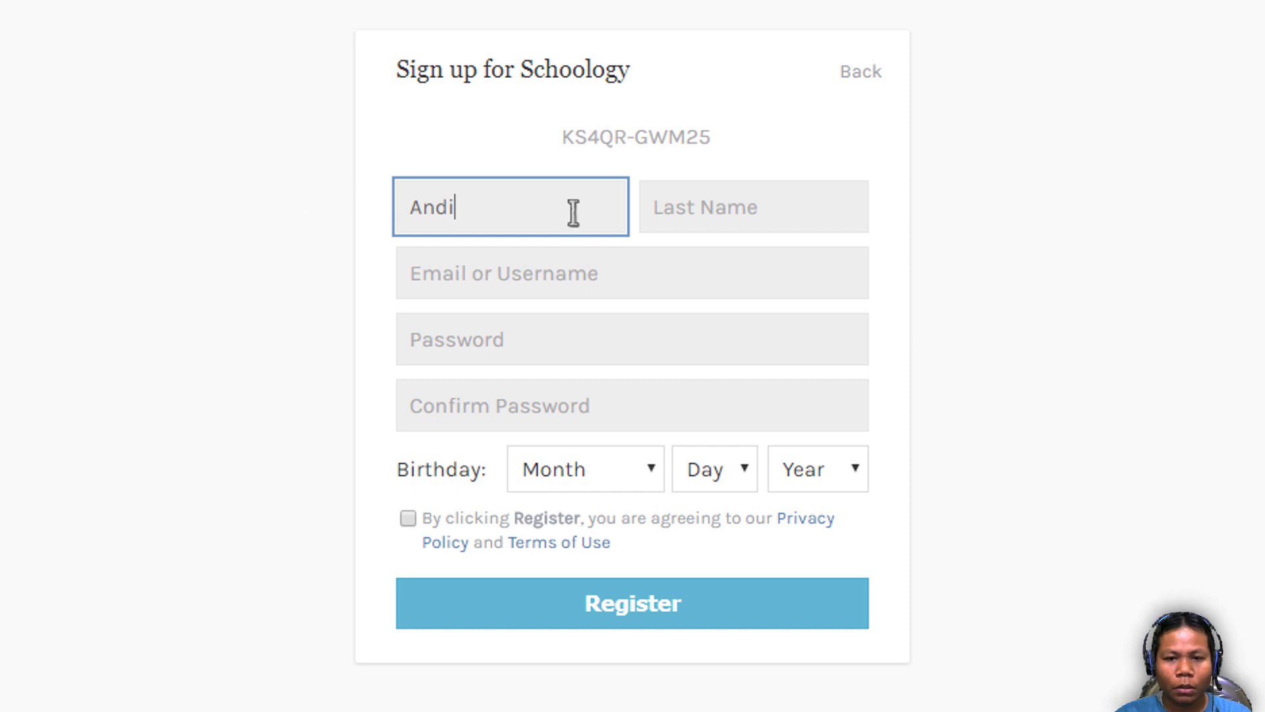
click(731, 211)
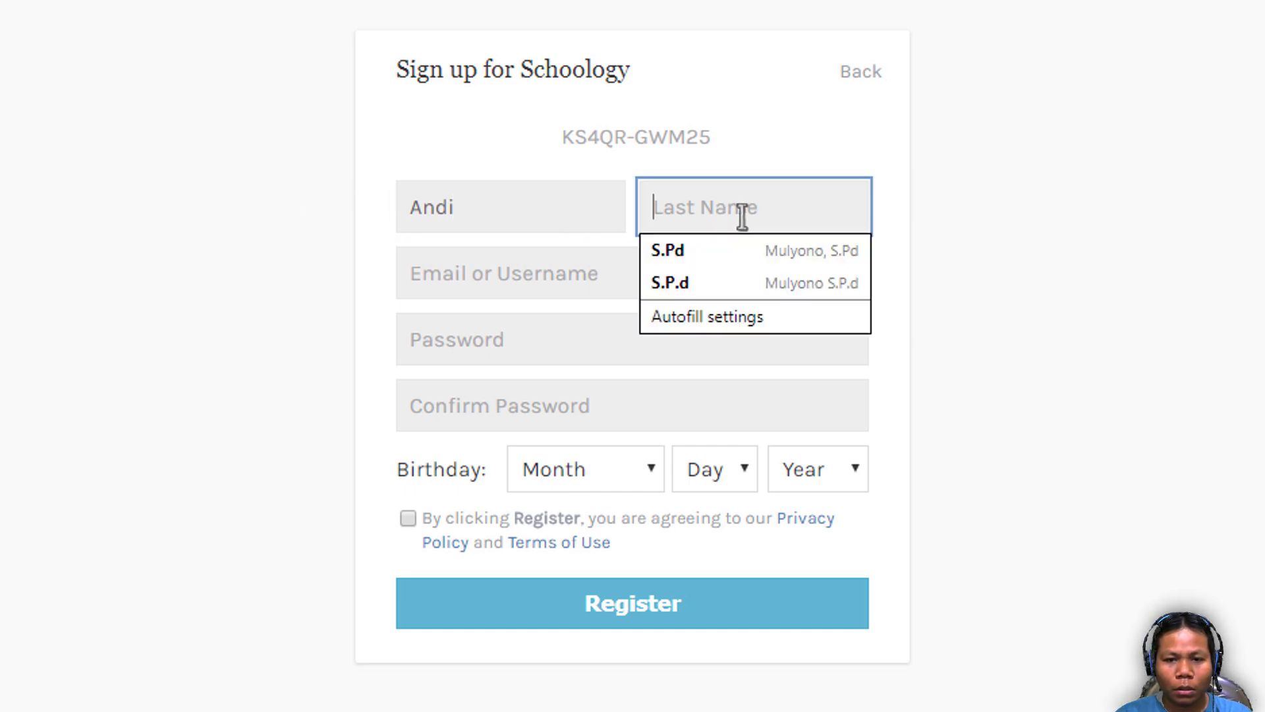
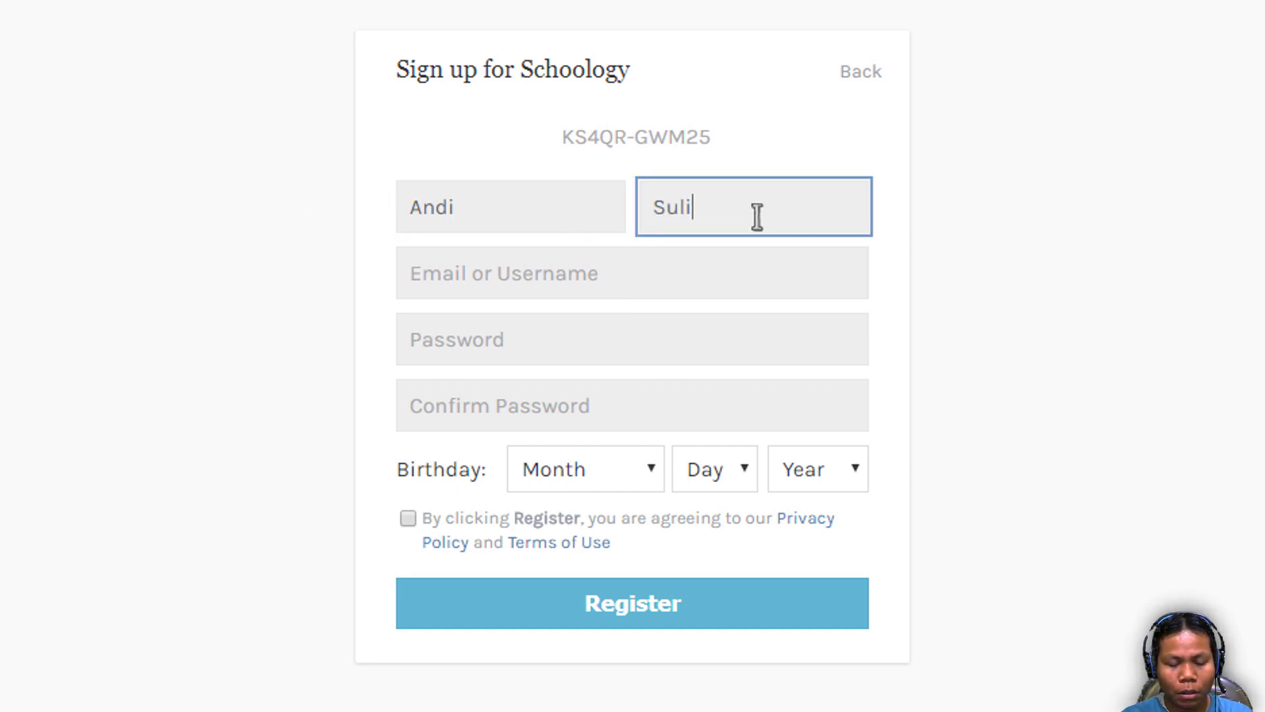
click(250, 291)
- Type the student's chosen username into the Email or Username field
click(572, 274)
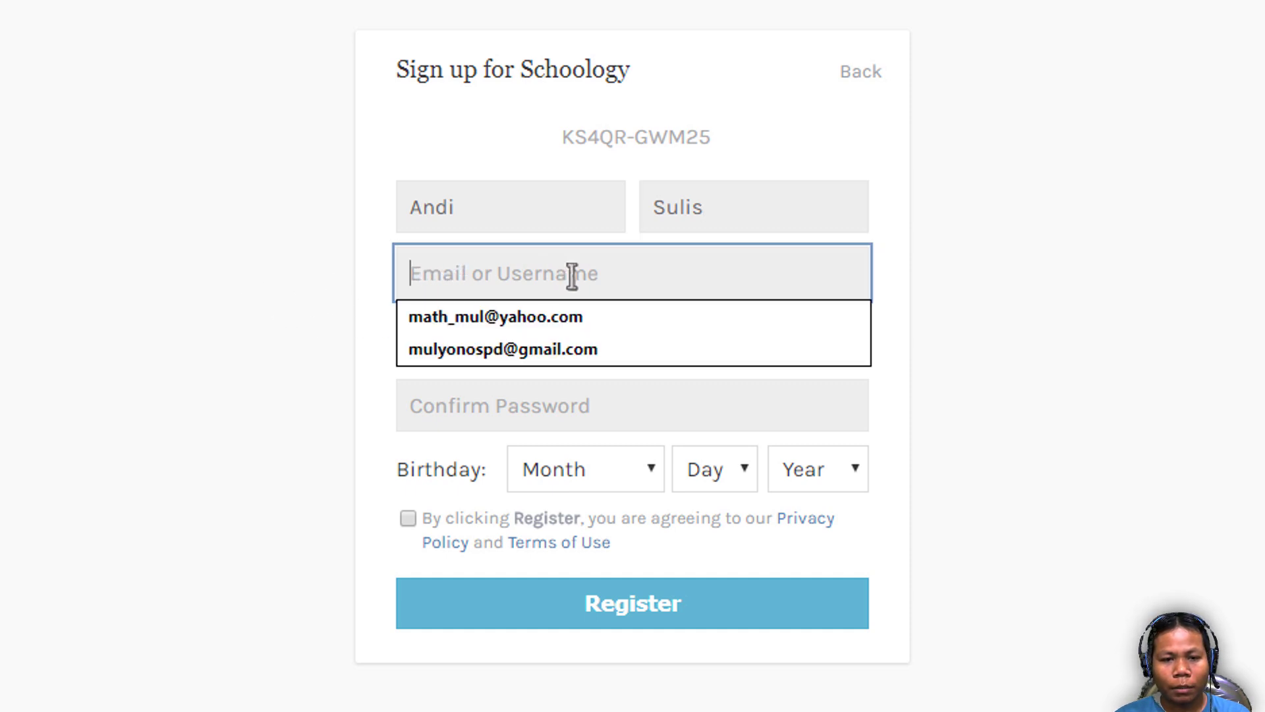
click(257, 239)
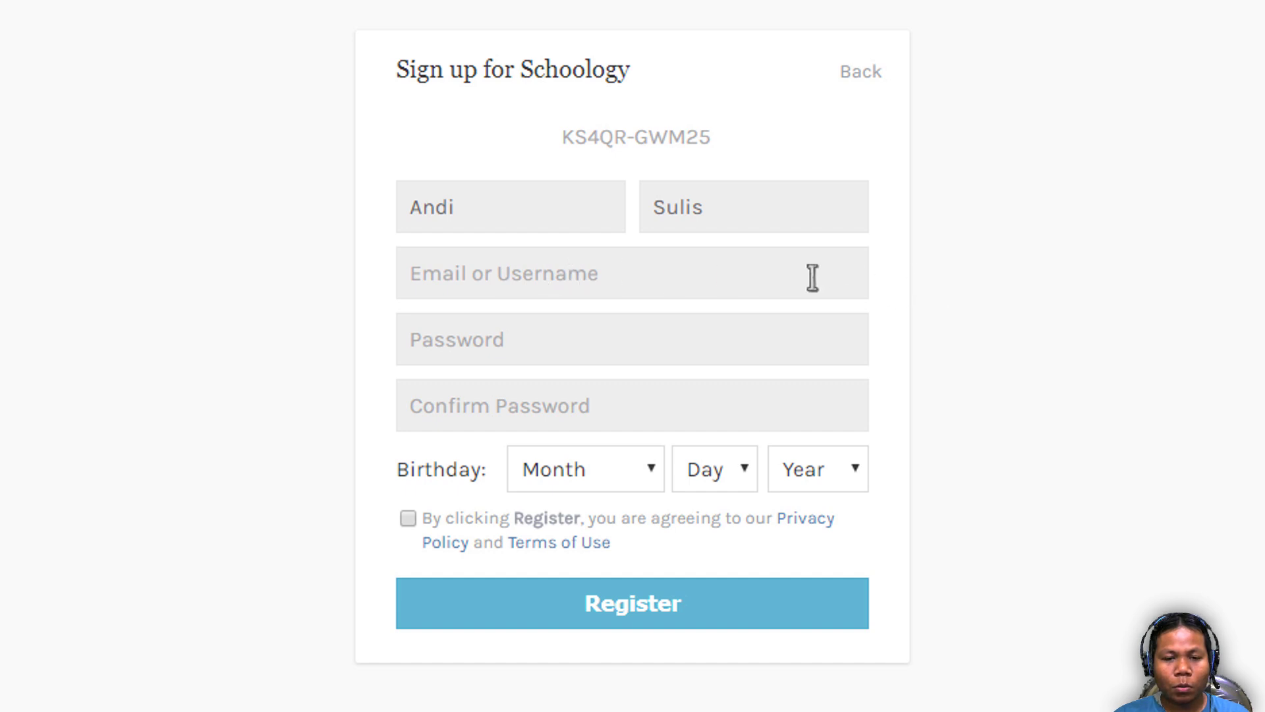
click(481, 273)
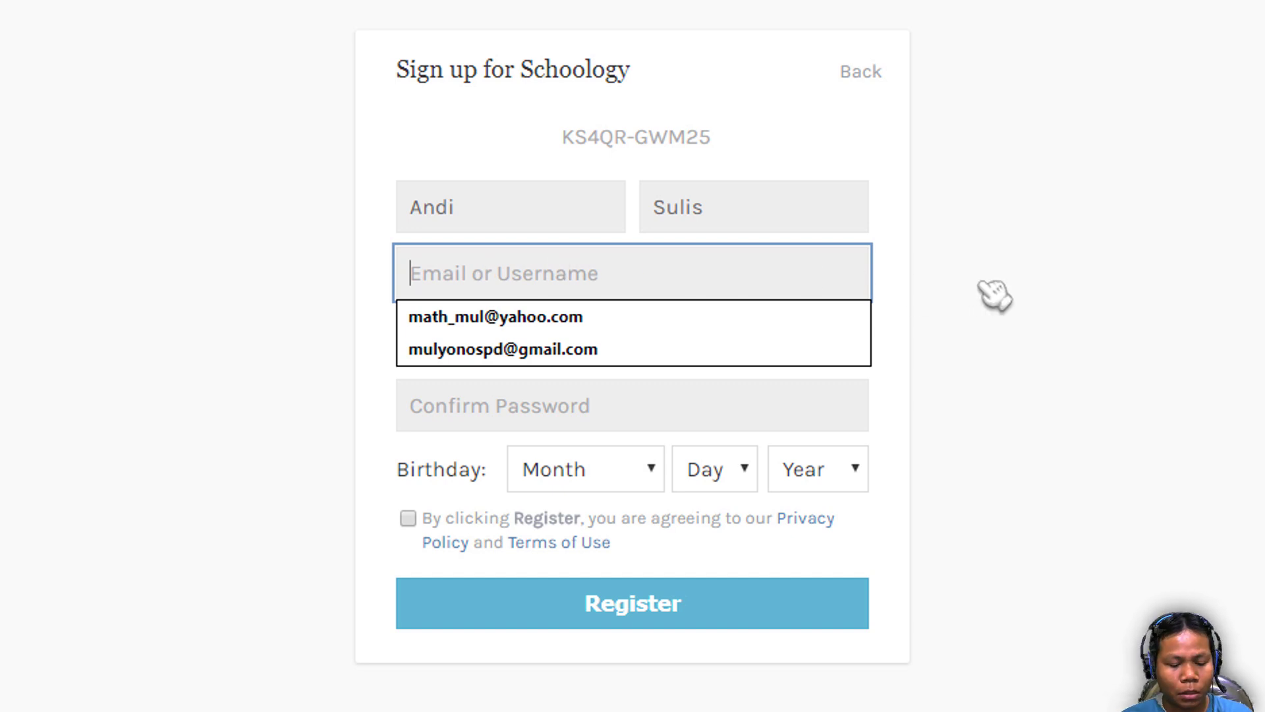
text(andi)
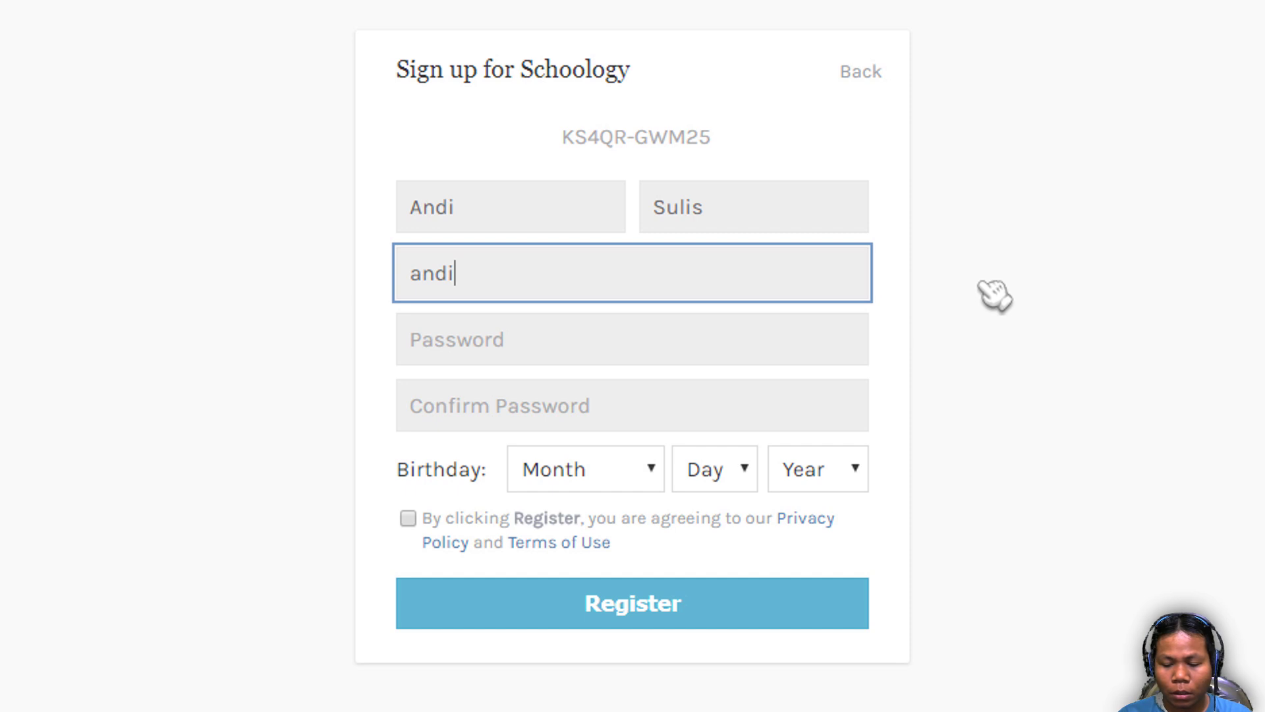
text(86)
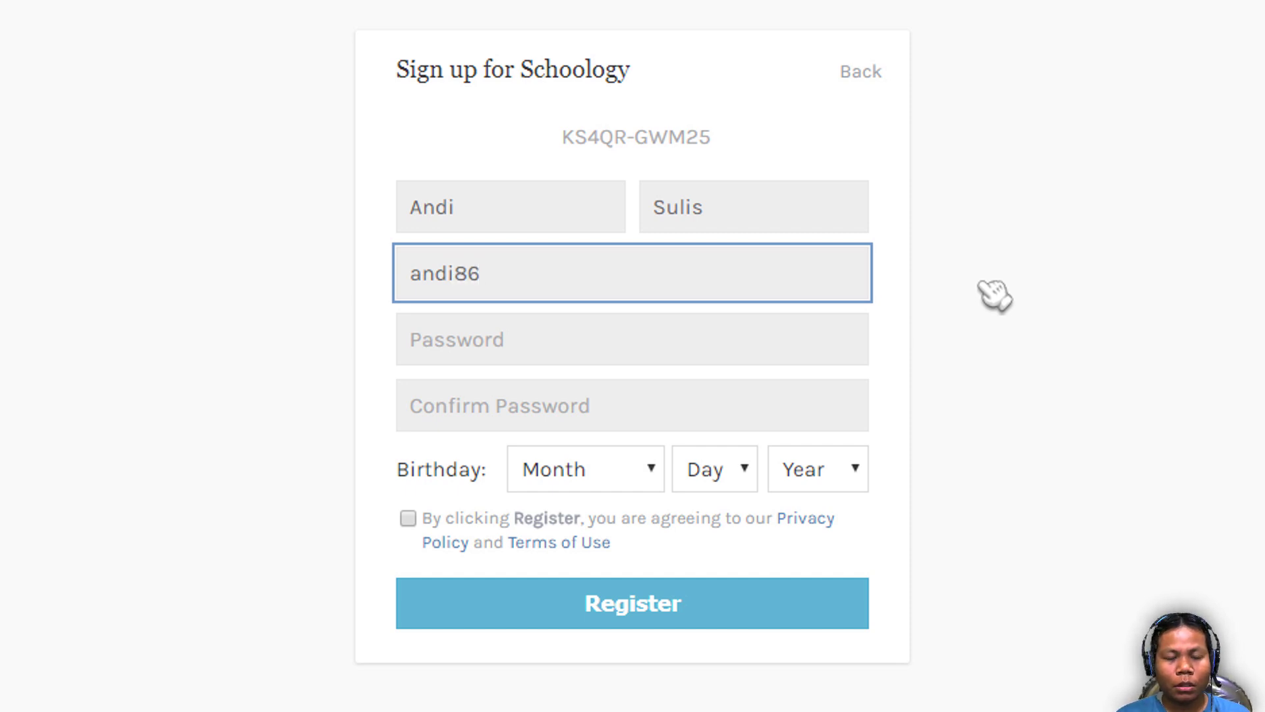
drag(502, 274, 388, 280)
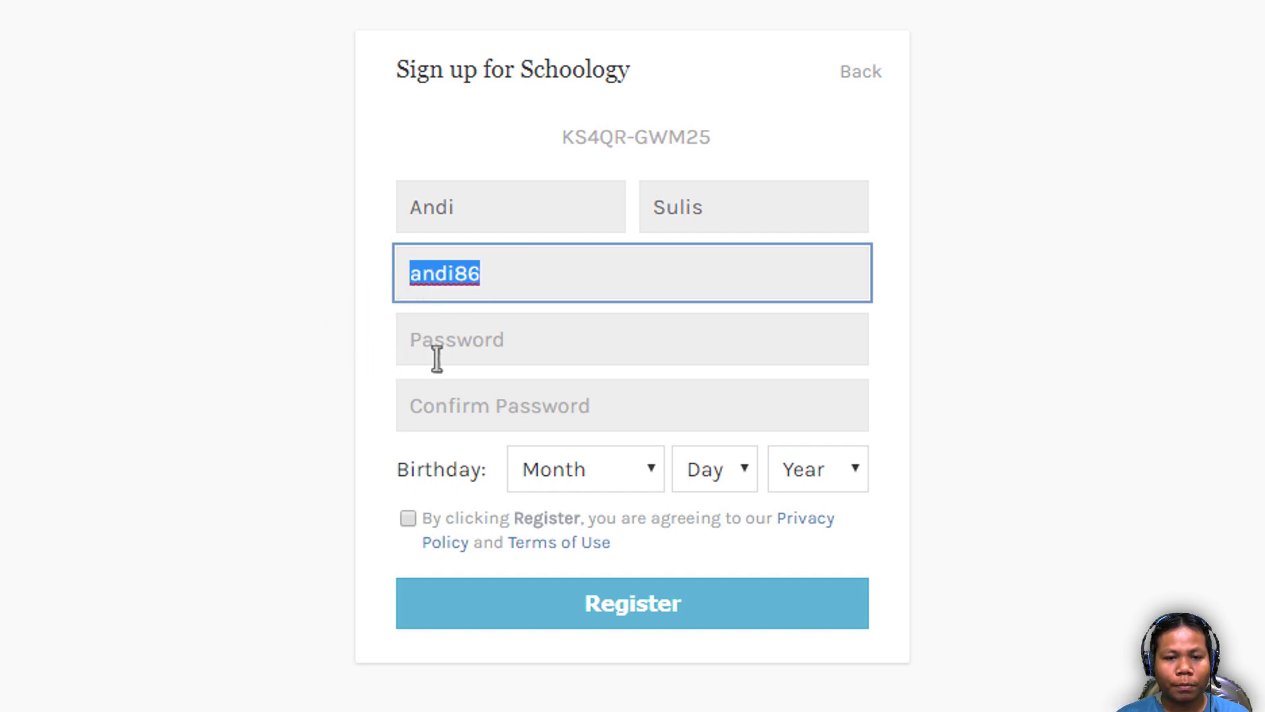
- Go through the password and confirmation fields, dismissing Chrome's saved-password suggestions
click(473, 339)
click(310, 382)
click(443, 398)
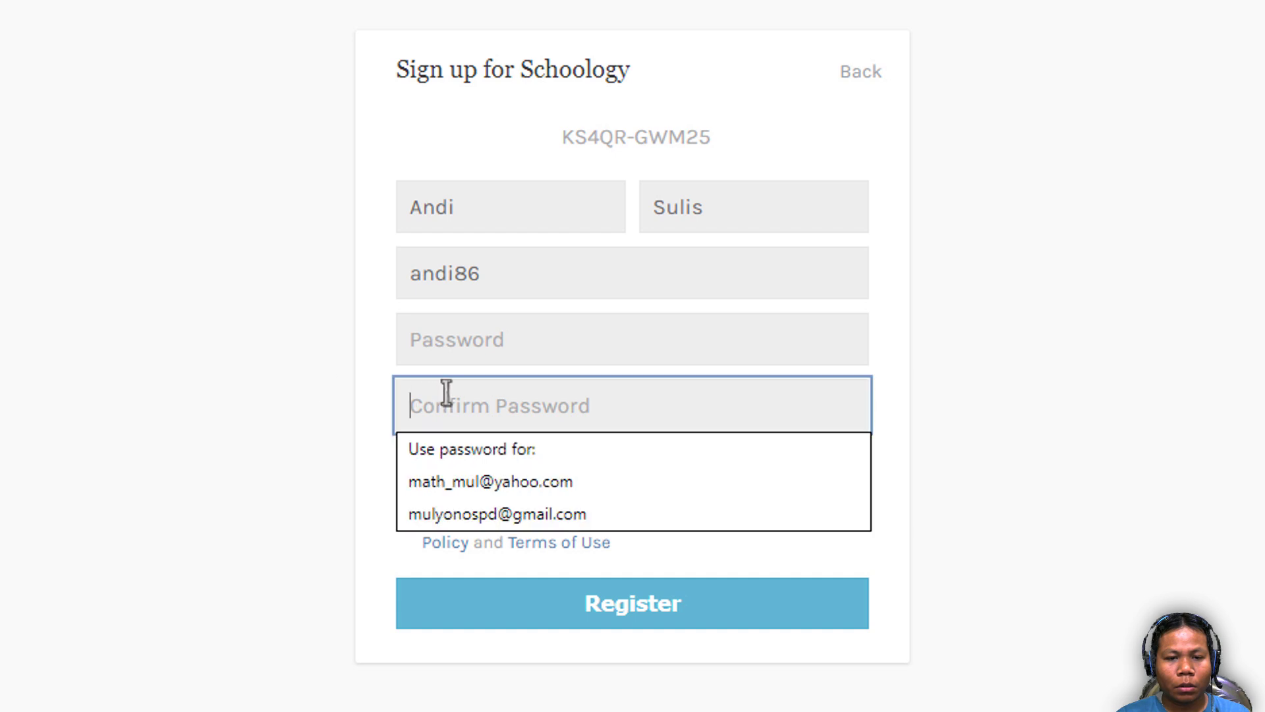
click(260, 356)
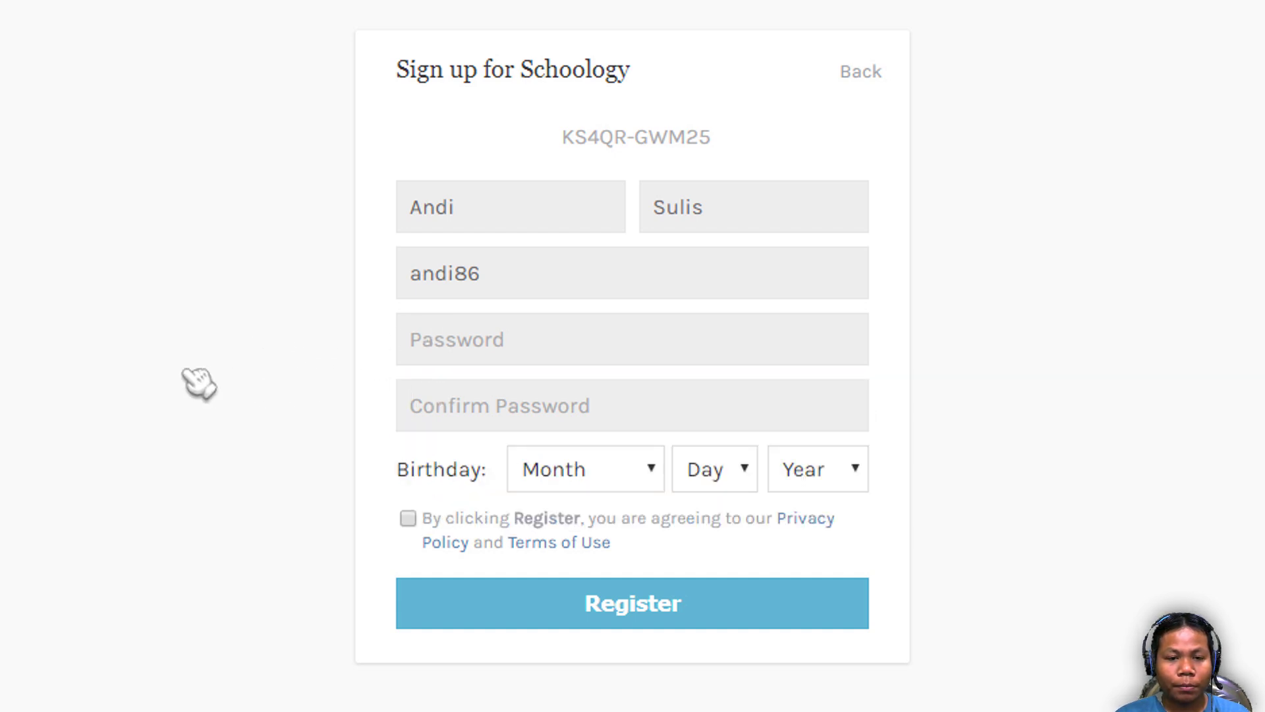
click(443, 349)
click(316, 429)
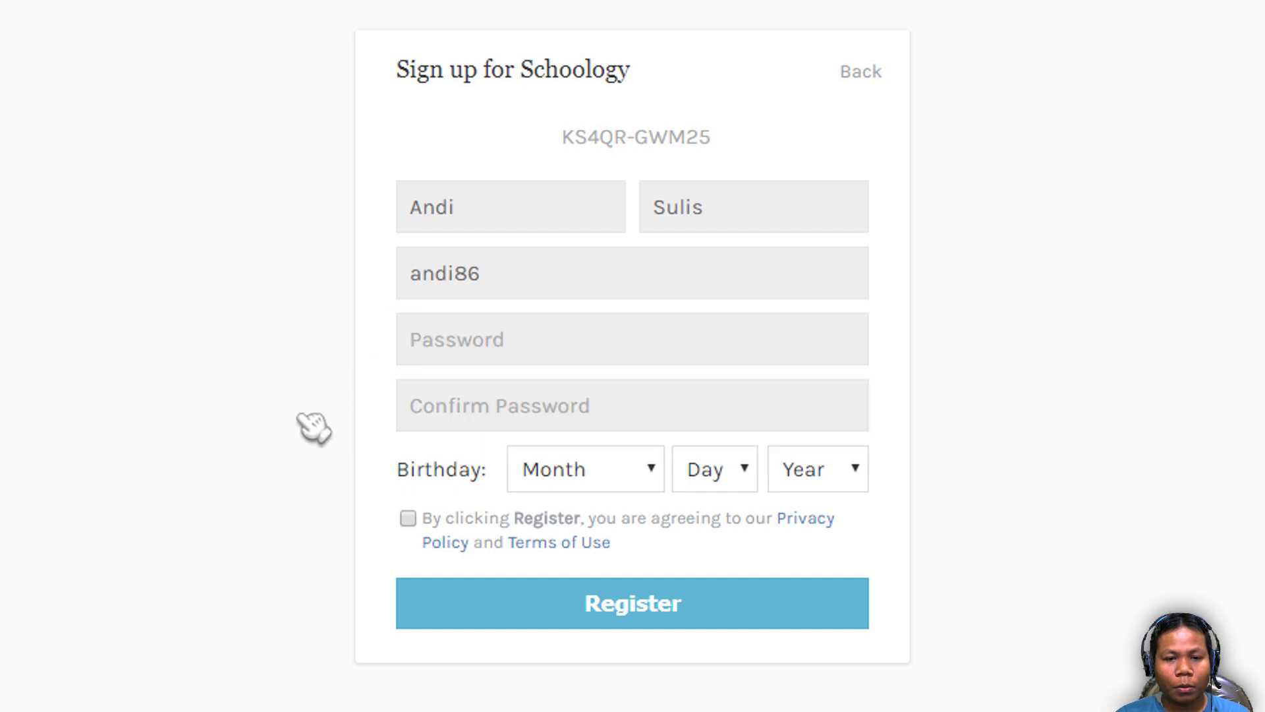
click(461, 408)
click(175, 366)
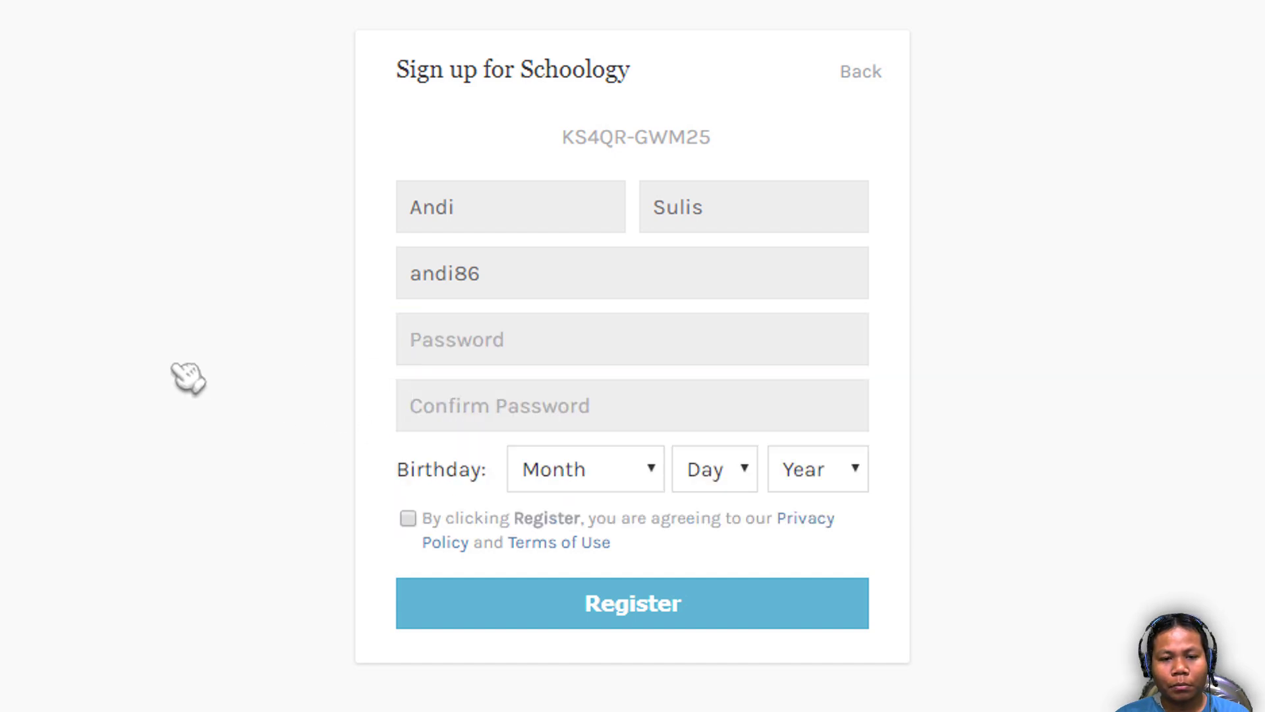
- Pick May, 23 and 1947 in the birthday dropdowns and tick the terms agreement checkbox
click(612, 485)
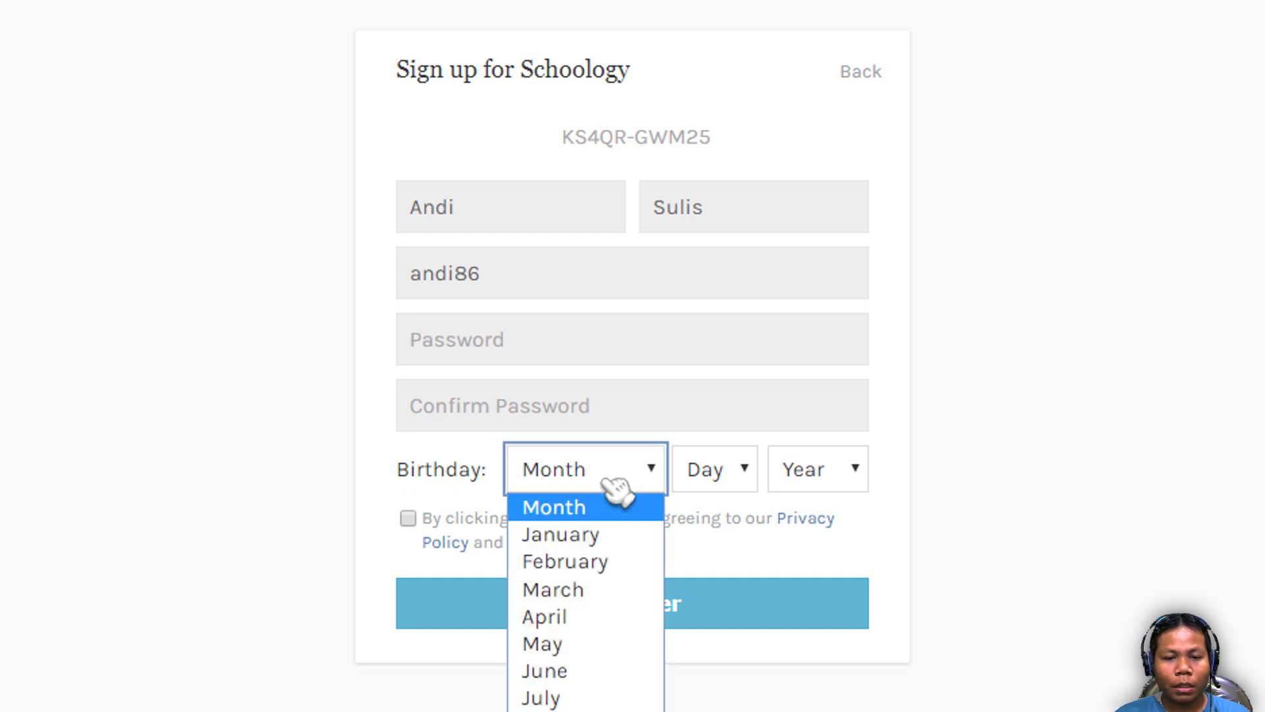
click(600, 646)
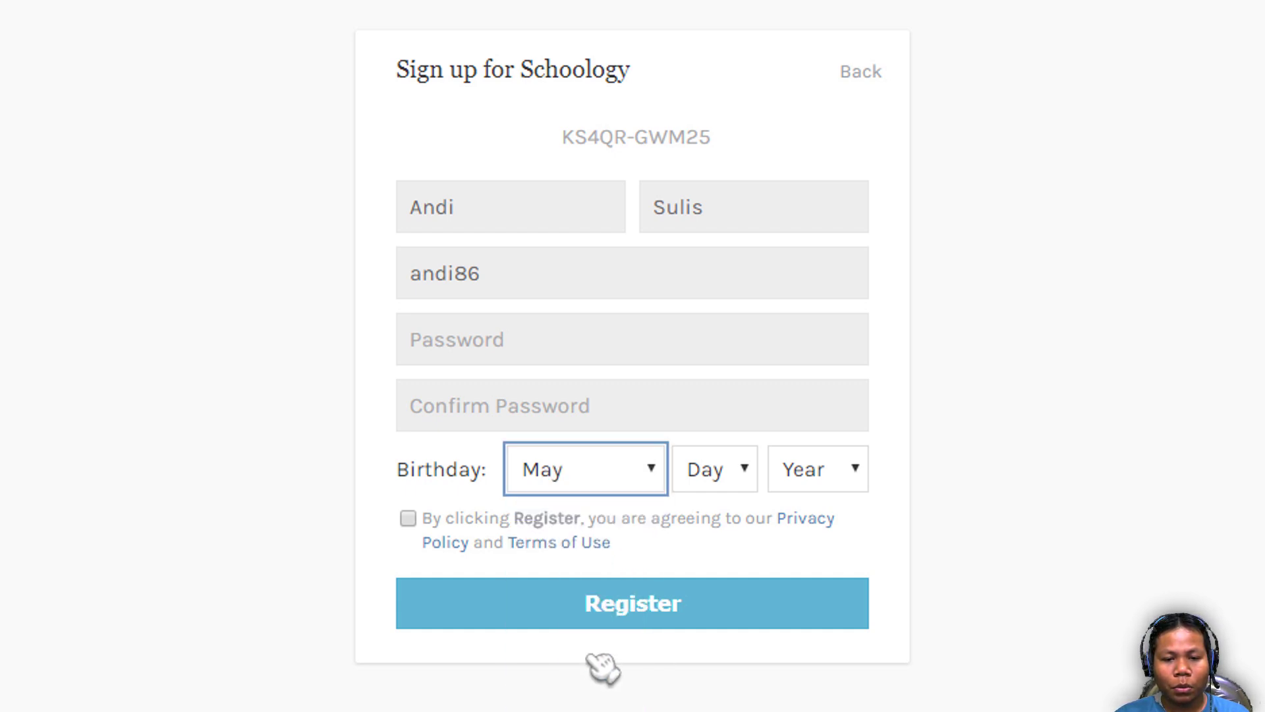
click(733, 493)
scroll(705, 626, down, 3)
click(701, 692)
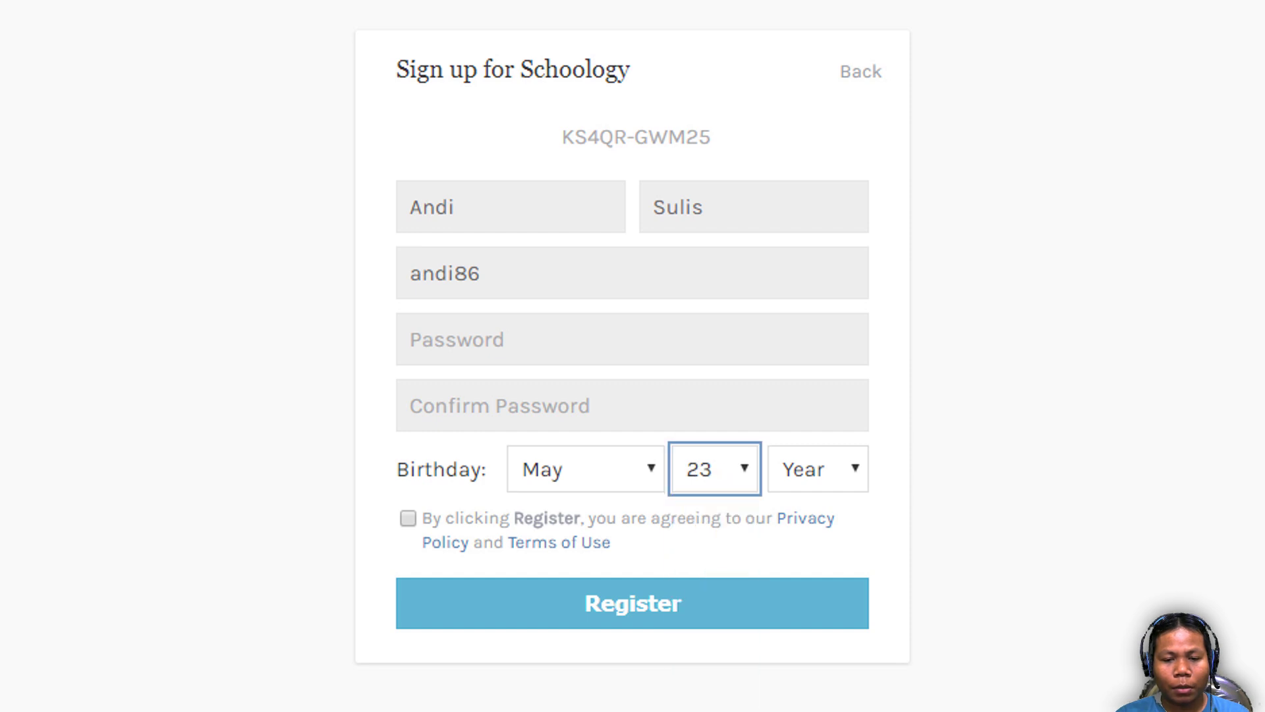
click(819, 484)
scroll(807, 593, down, 20)
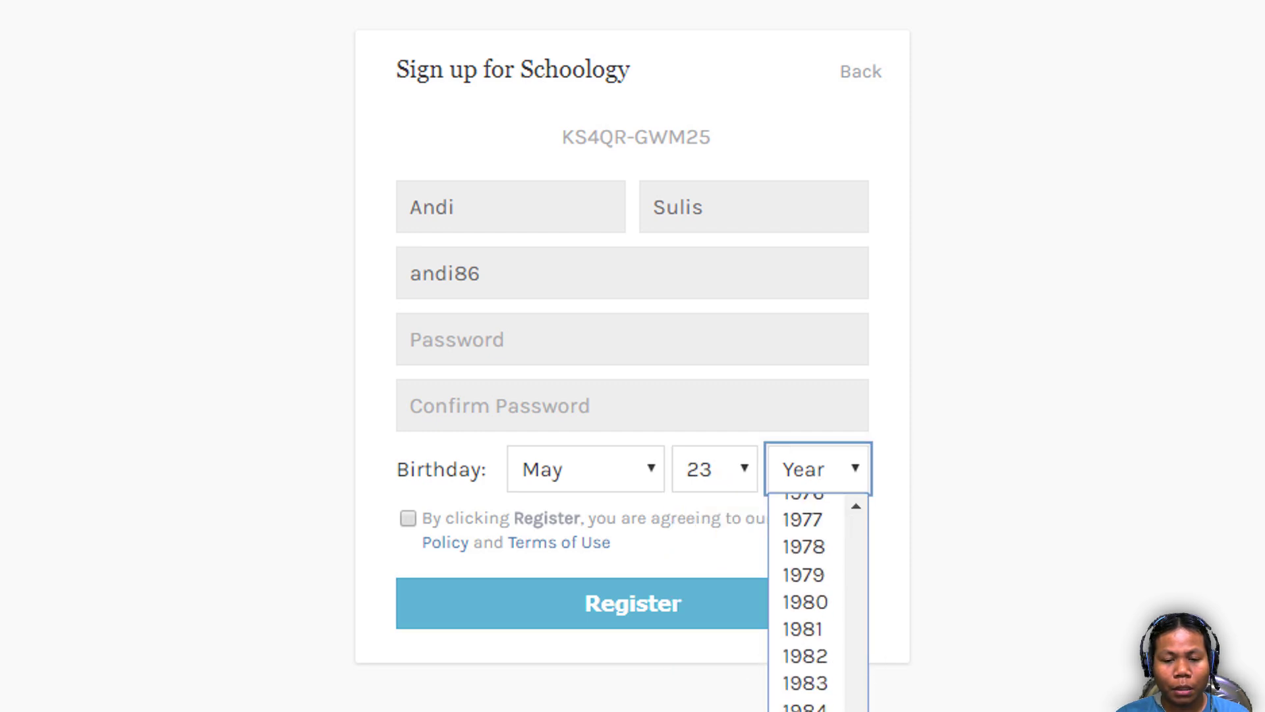
click(808, 708)
click(838, 486)
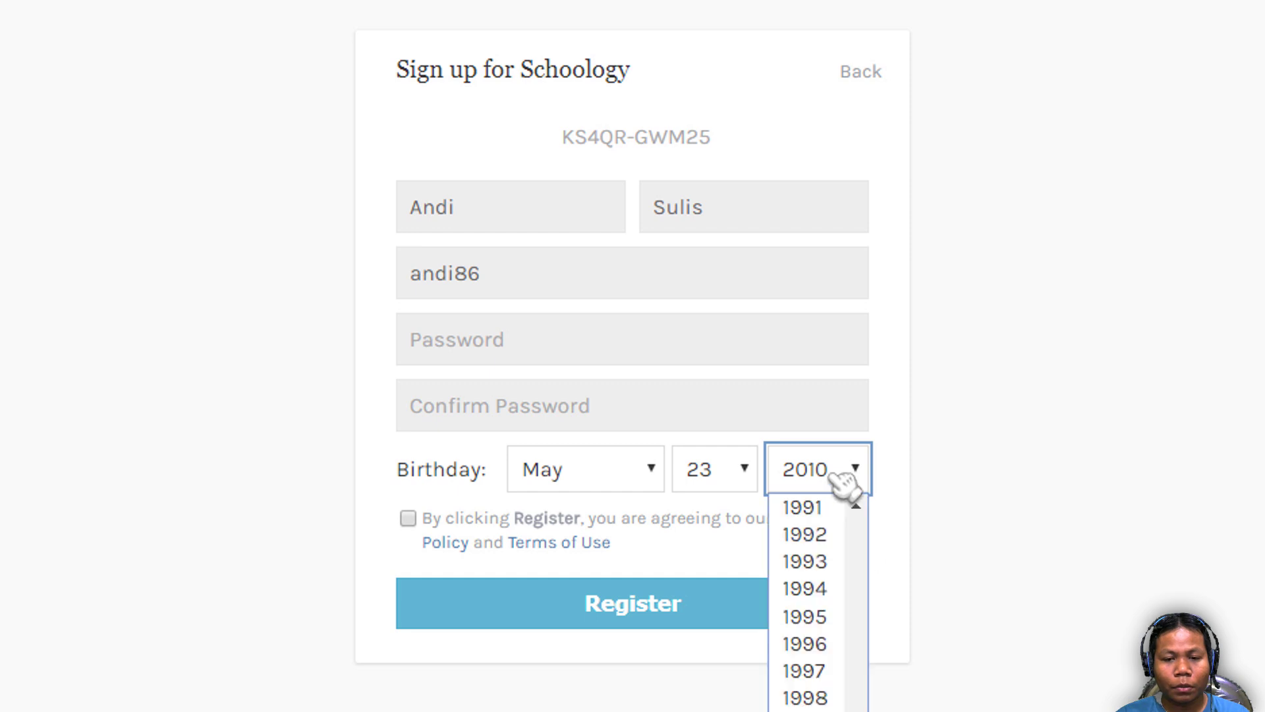
scroll(831, 692, up, 17)
click(816, 658)
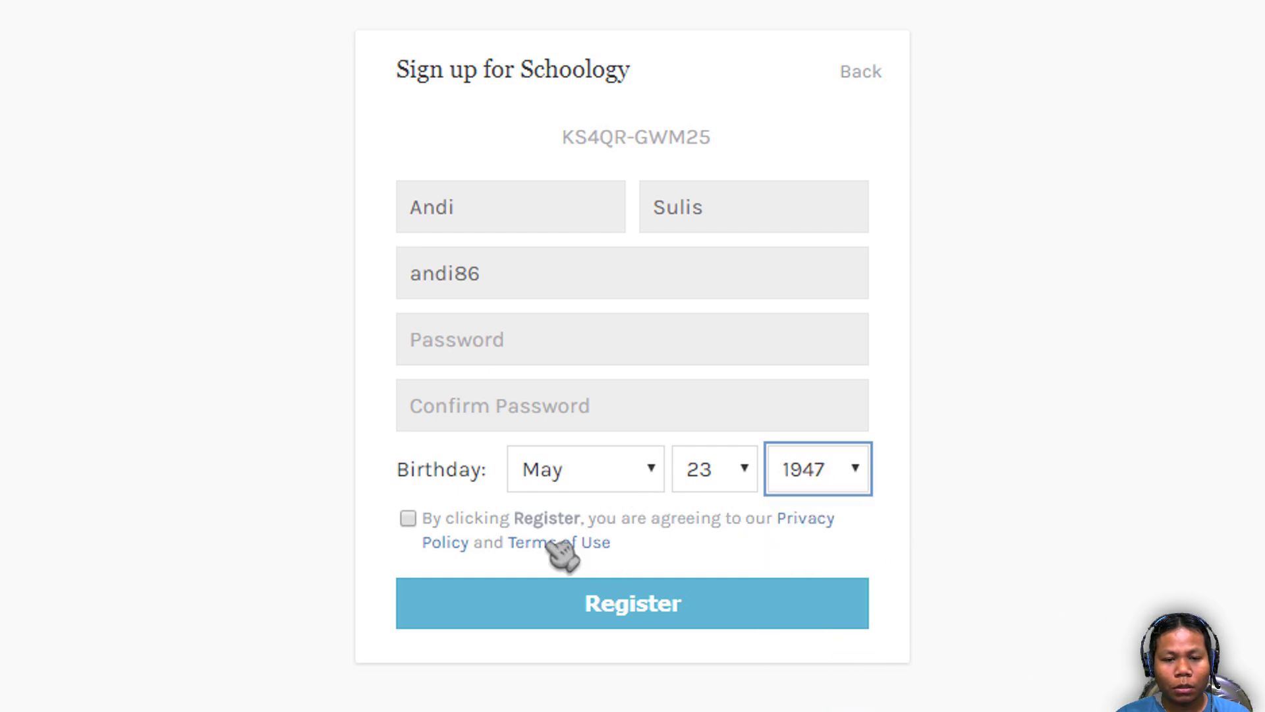
click(409, 519)
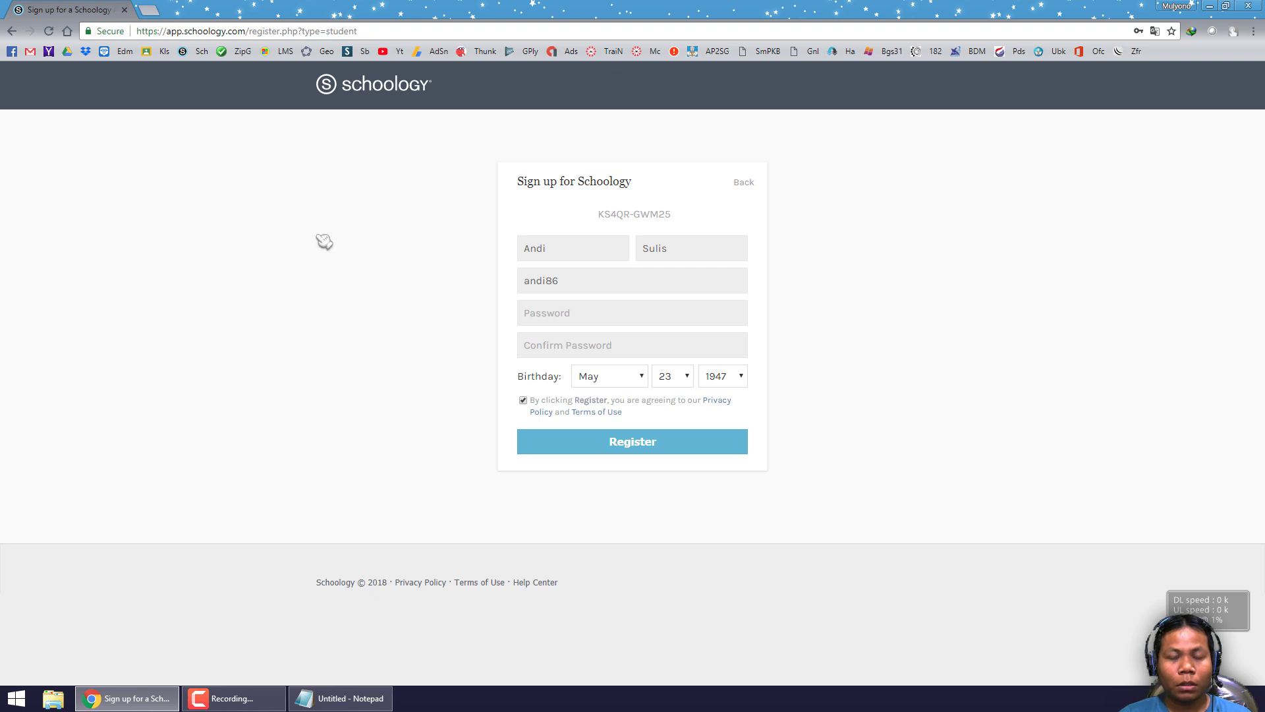
click(346, 697)
click(518, 409)
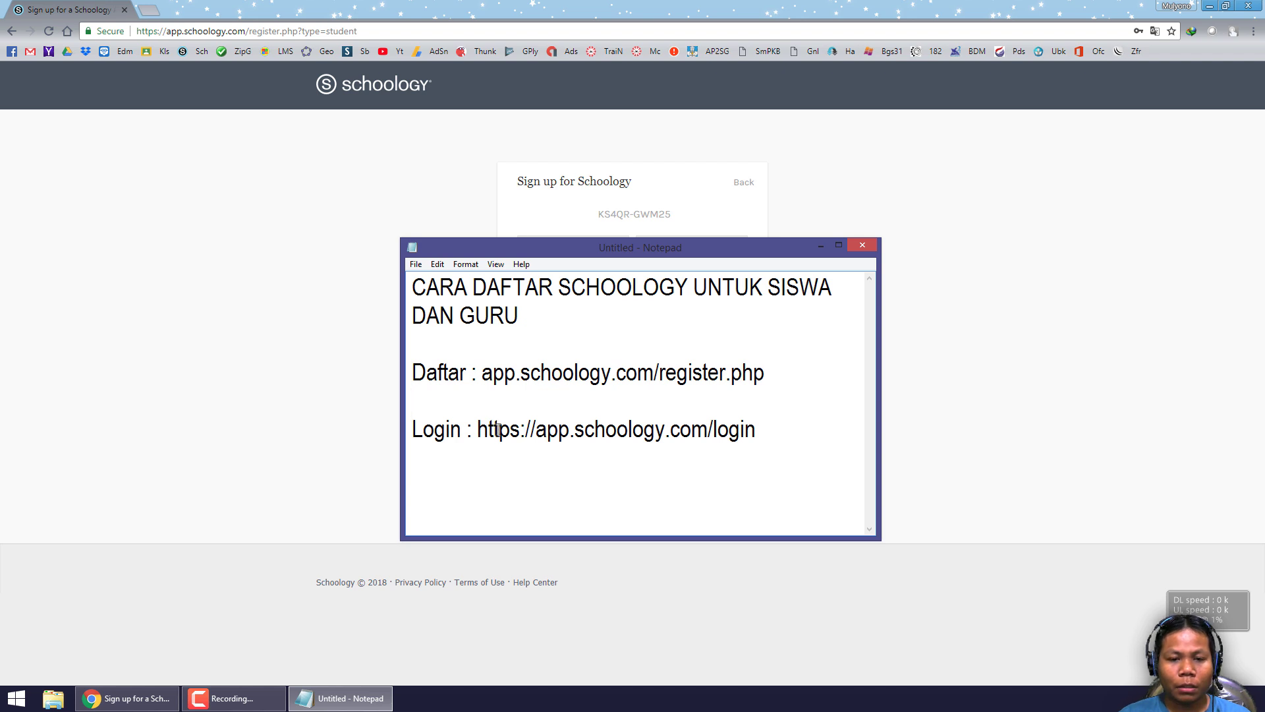
drag(476, 429, 537, 436)
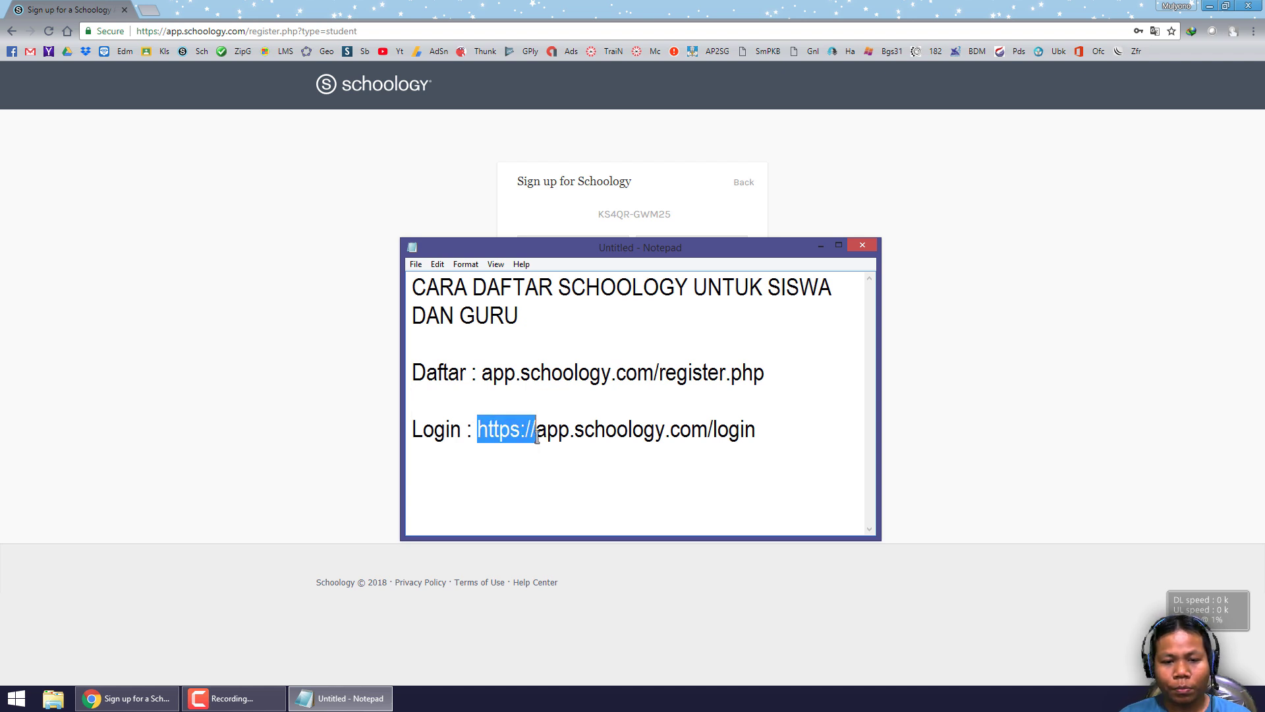
key(BackSpace)
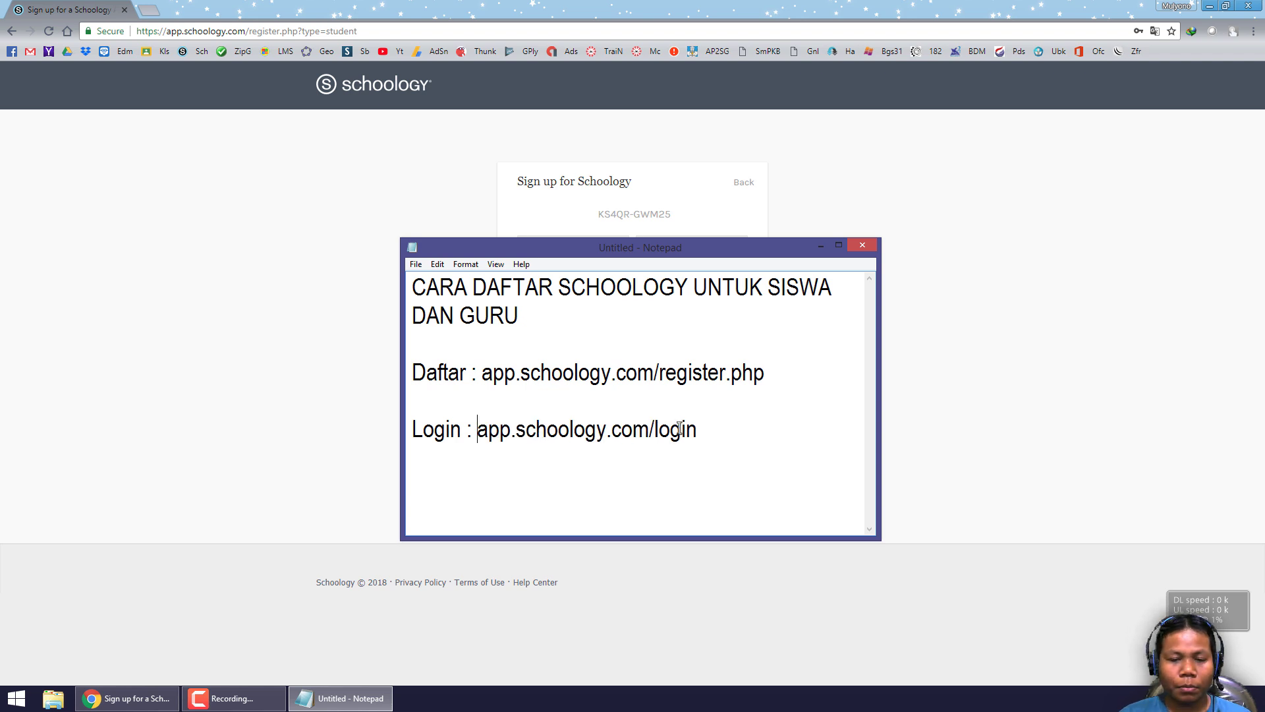
click(707, 430)
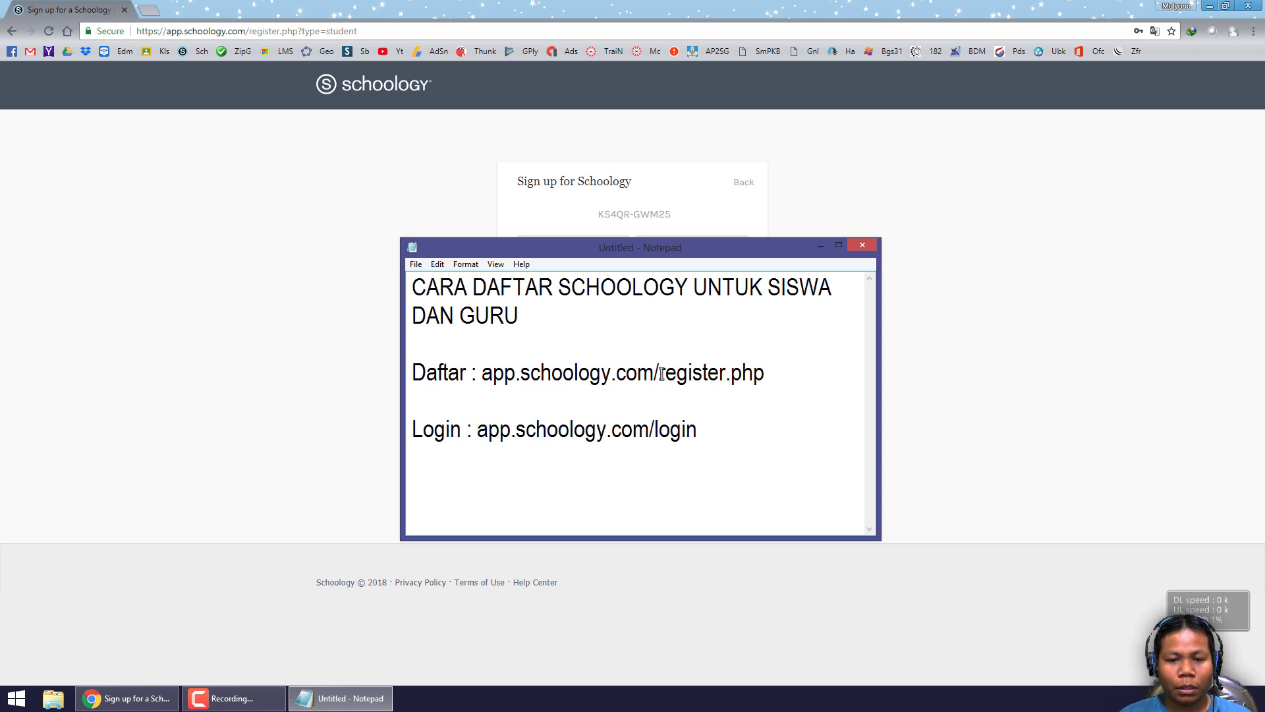
drag(660, 373, 746, 372)
click(709, 429)
drag(698, 429, 652, 429)
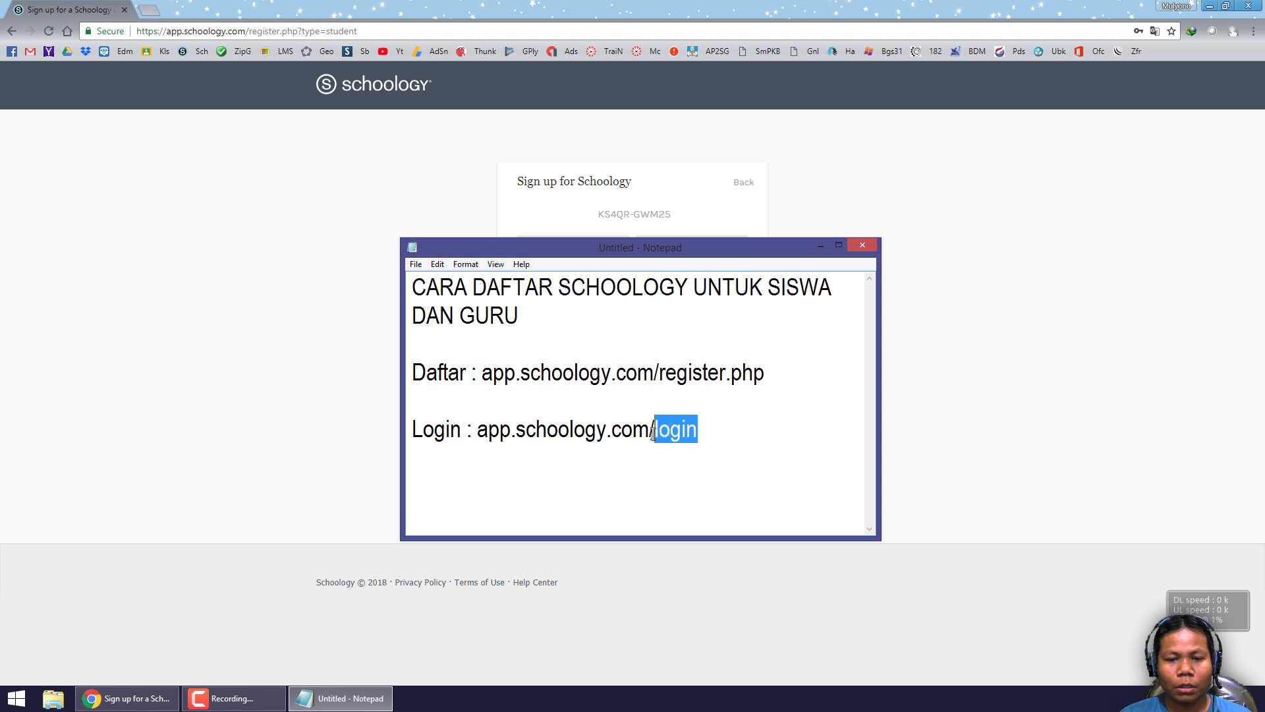
click(717, 432)
click(238, 313)
- Change the address from register.php?type=student to the Schoology /login page
click(389, 33)
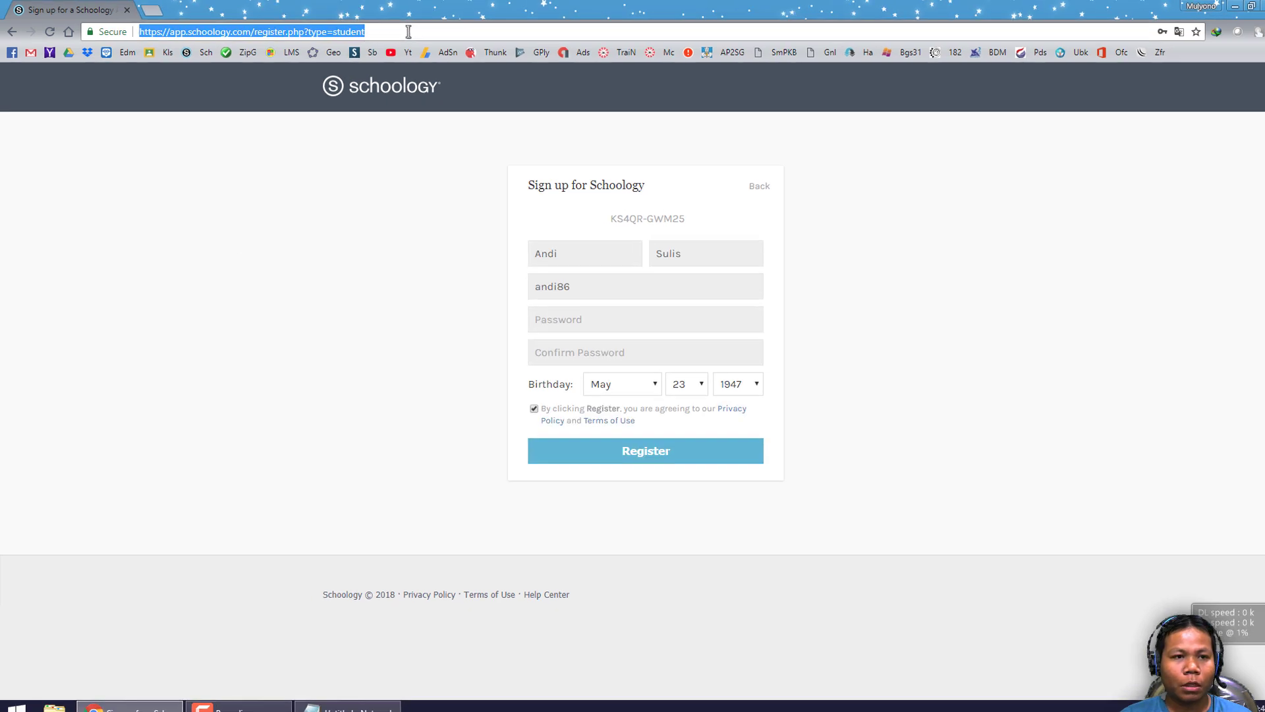
click(389, 35)
drag(667, 61, 425, 51)
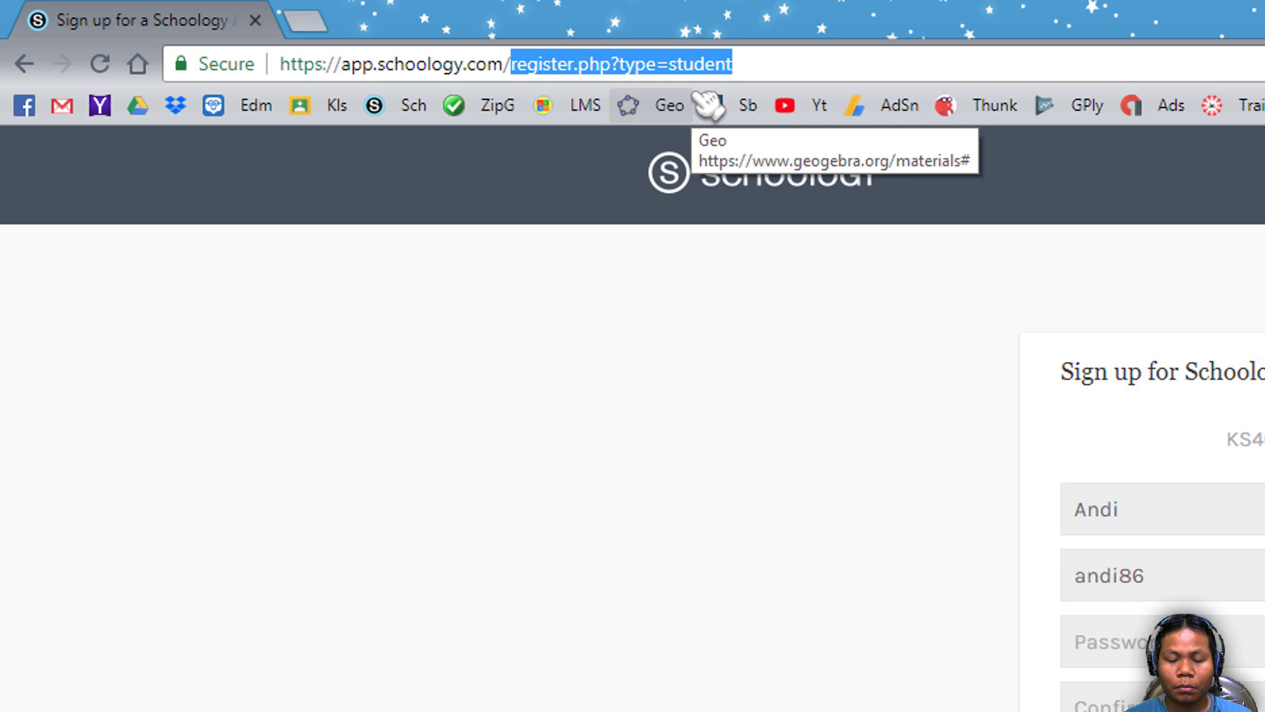
key(BackSpace)
key(Down)
key(Down)
key(Down)
key(Down)
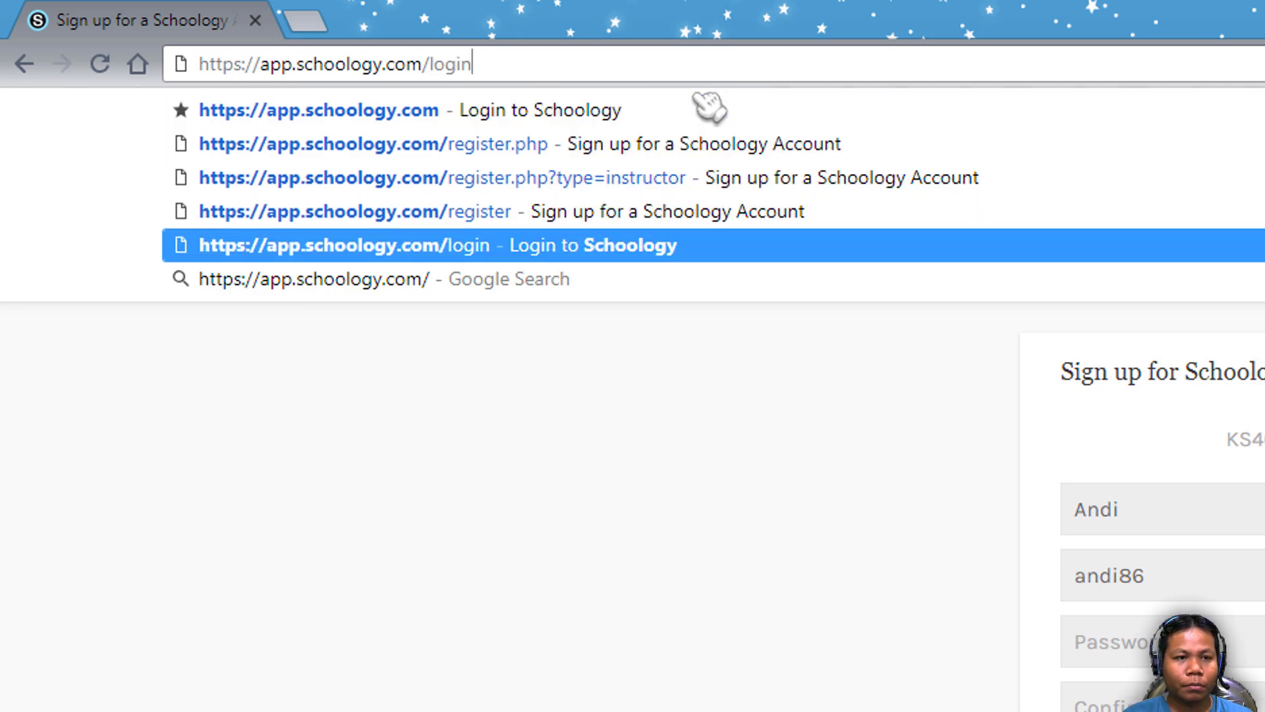
key(Return)
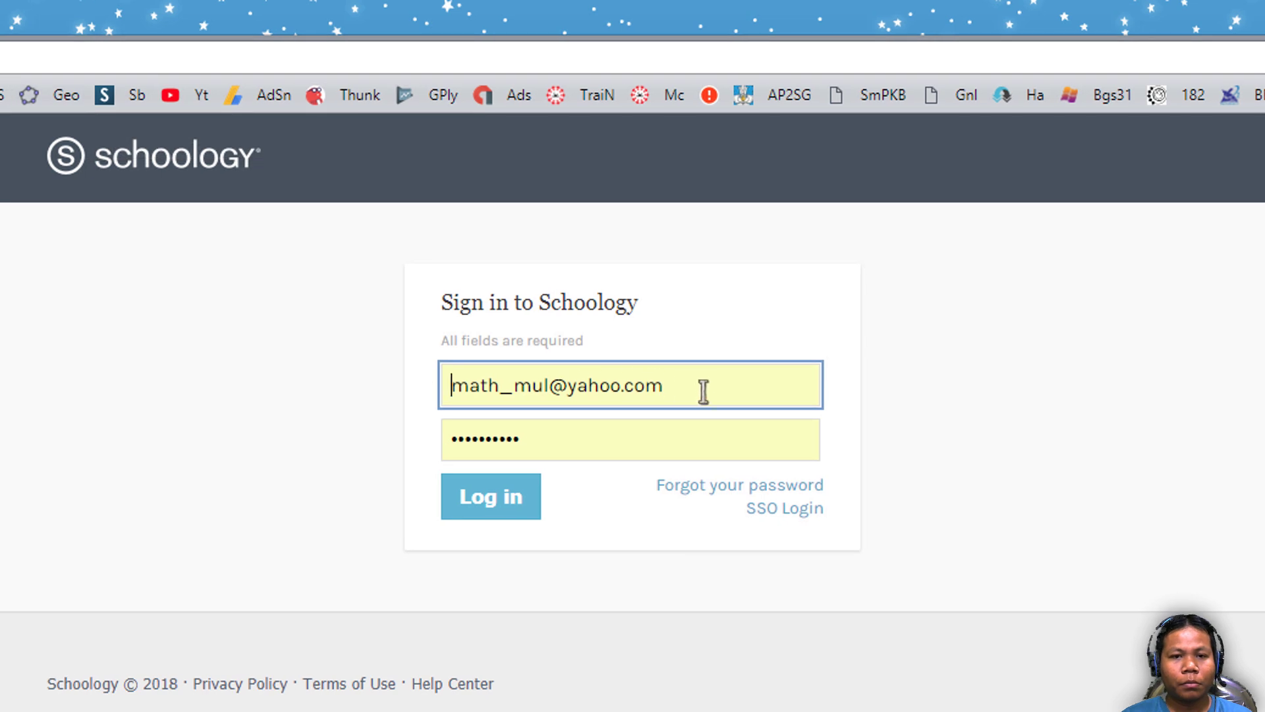
- Clear the autofilled login fields, then sign in with the saved account's e-mail from autocomplete
drag(715, 393, 291, 405)
key(BackSpace)
click(424, 494)
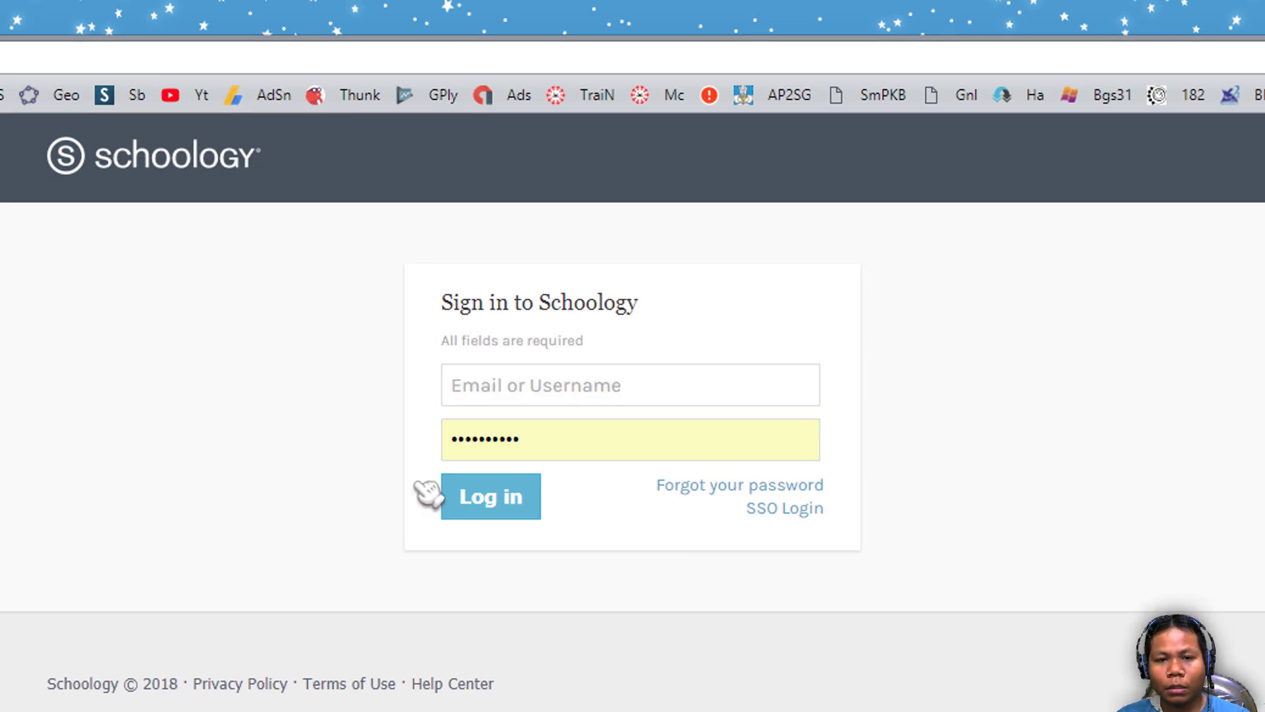
click(531, 446)
drag(531, 446, 243, 460)
key(BackSpace)
click(235, 468)
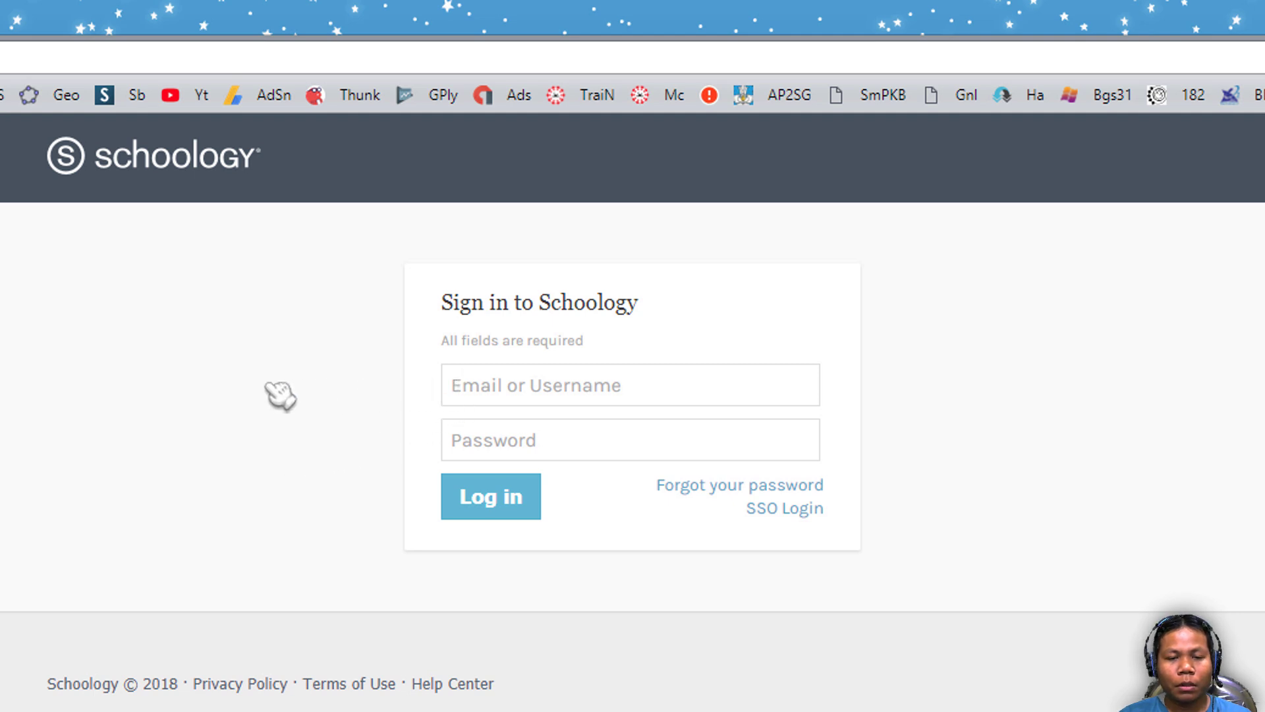
click(501, 383)
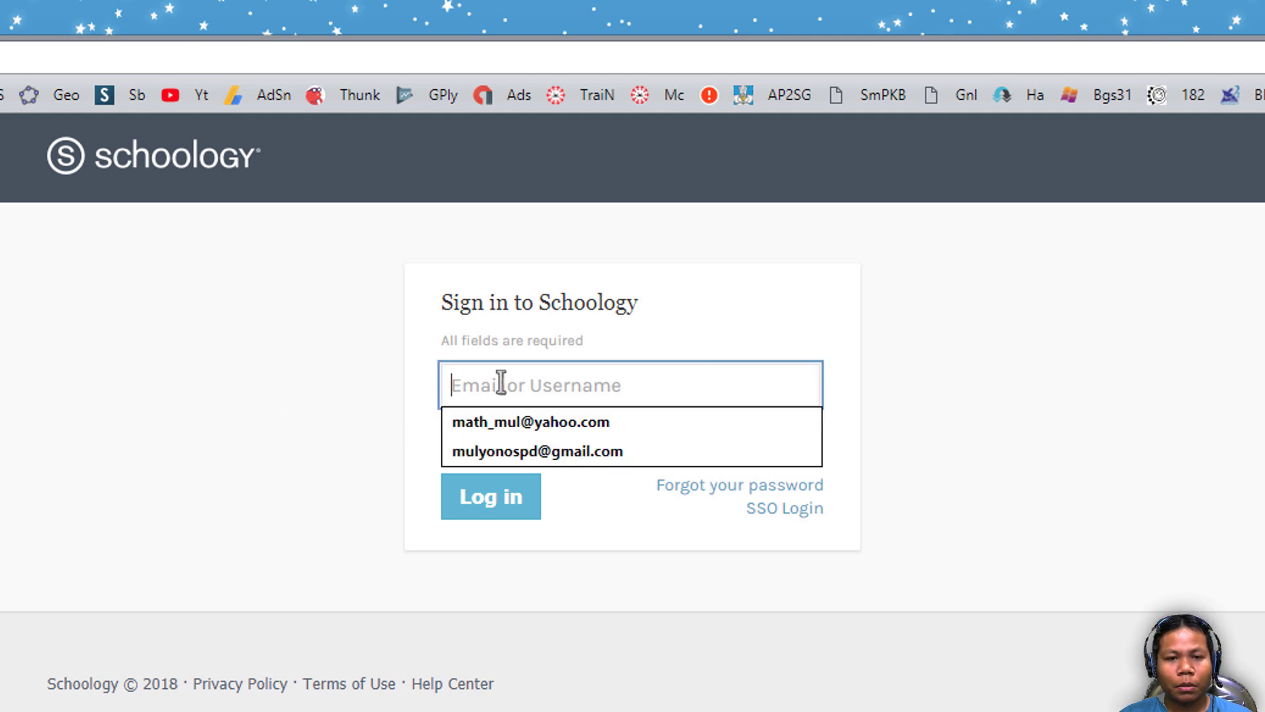
click(524, 422)
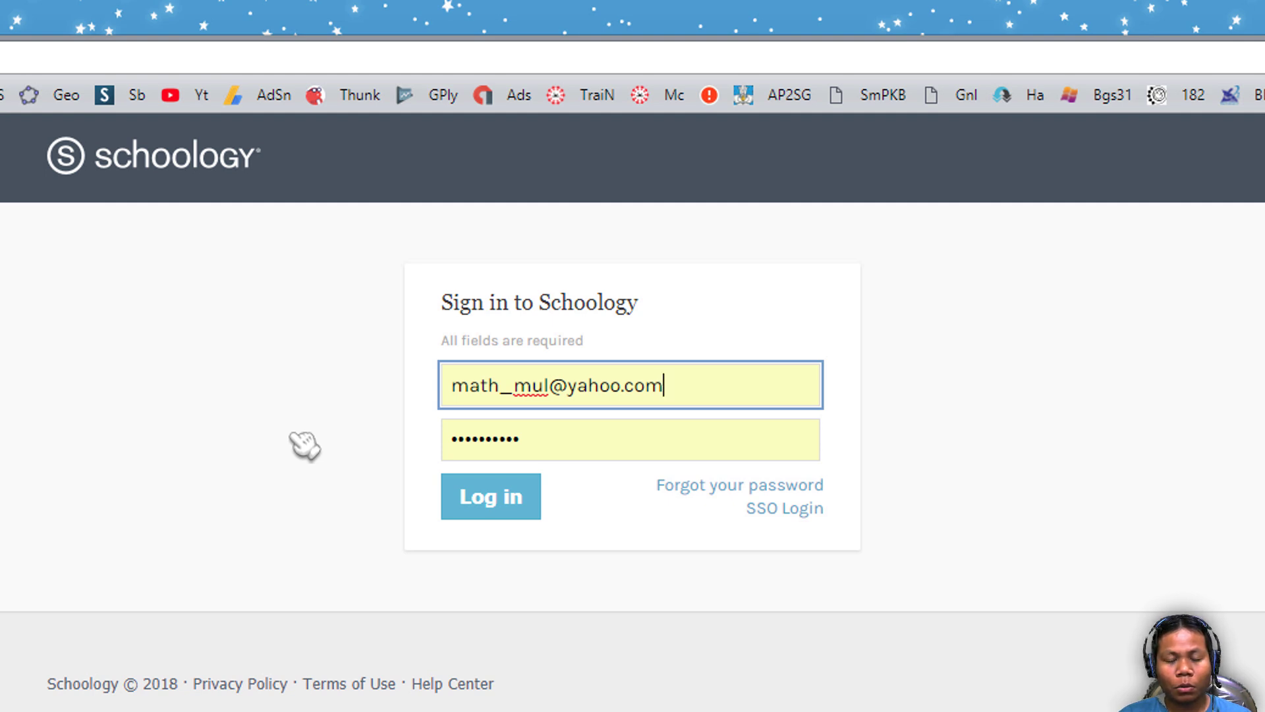
click(485, 506)
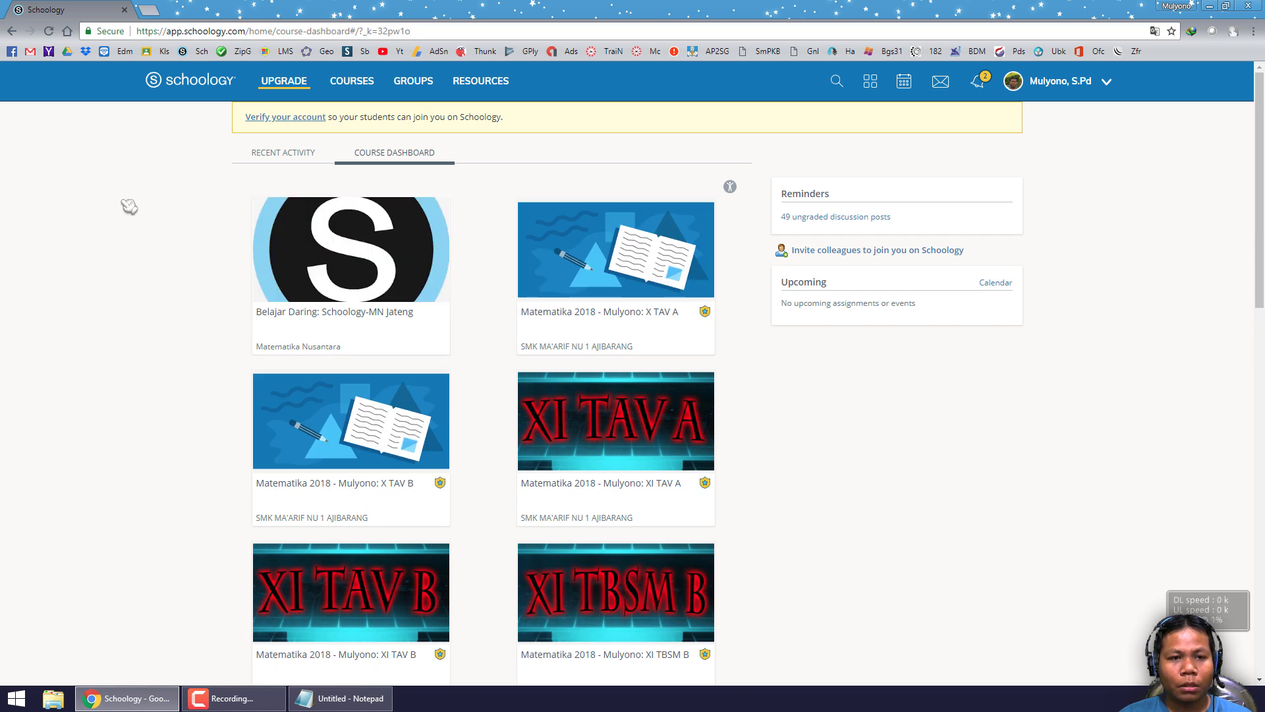
click(354, 84)
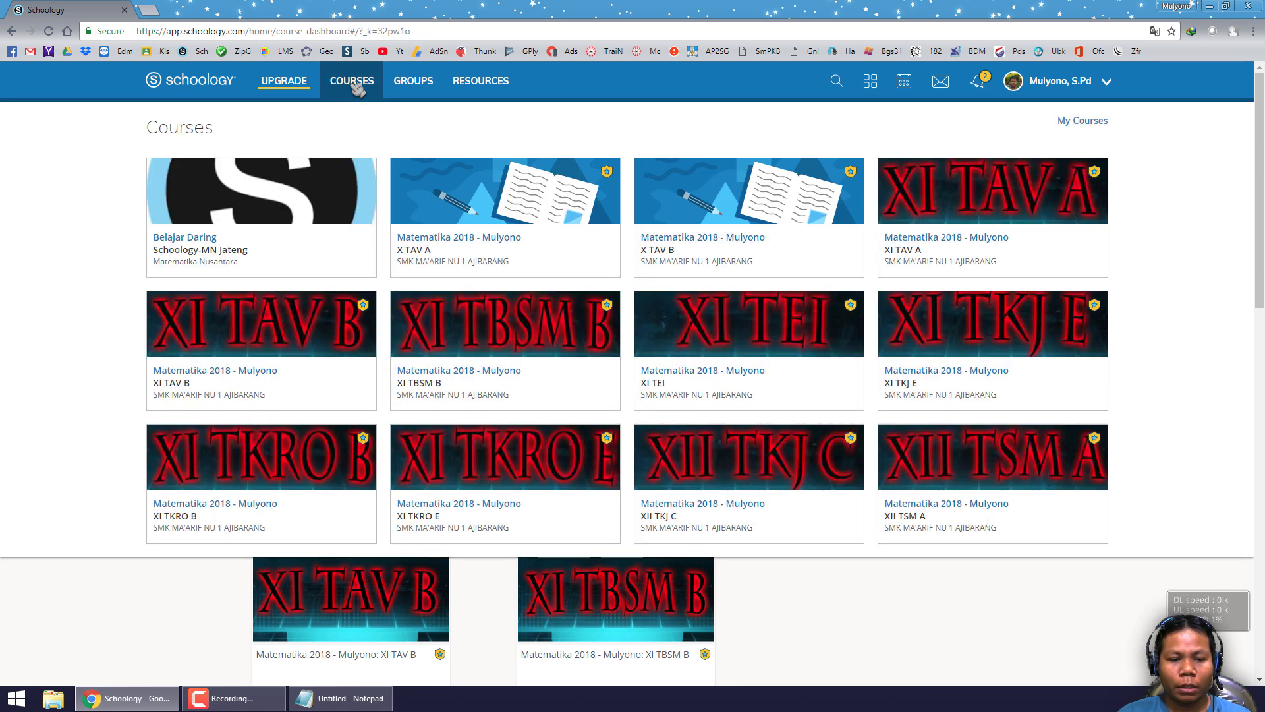
click(1097, 122)
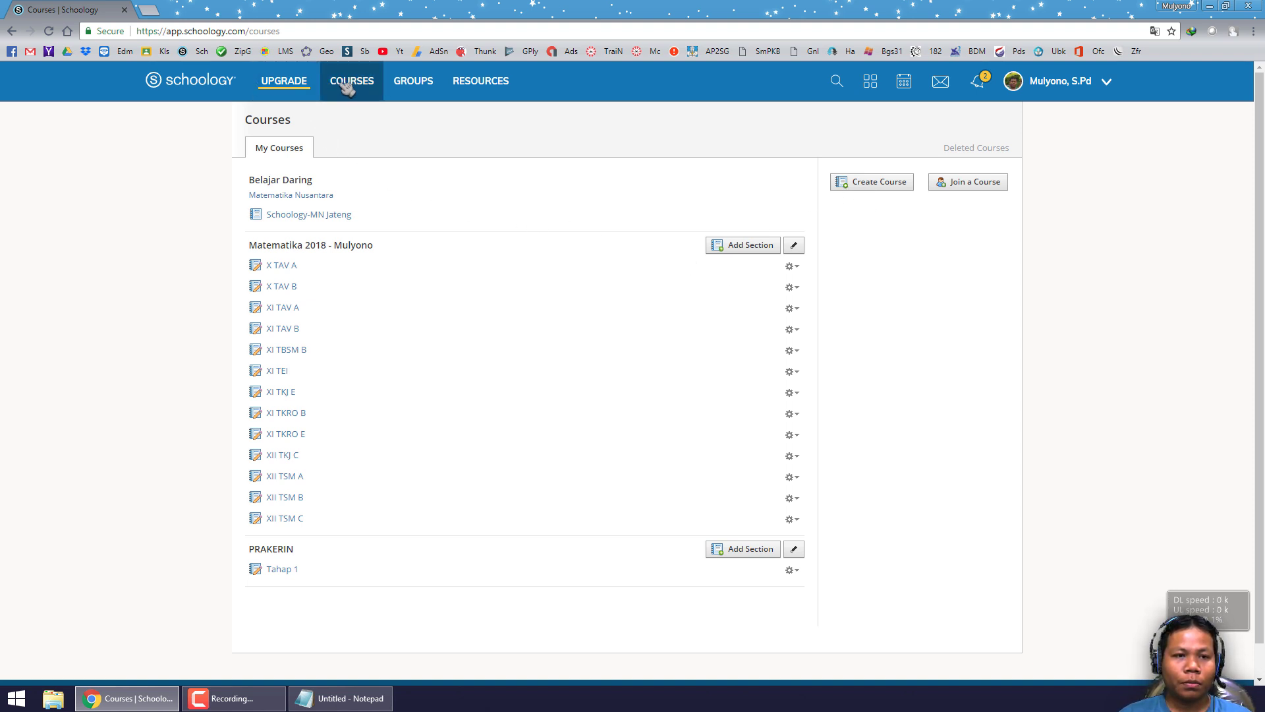
click(226, 87)
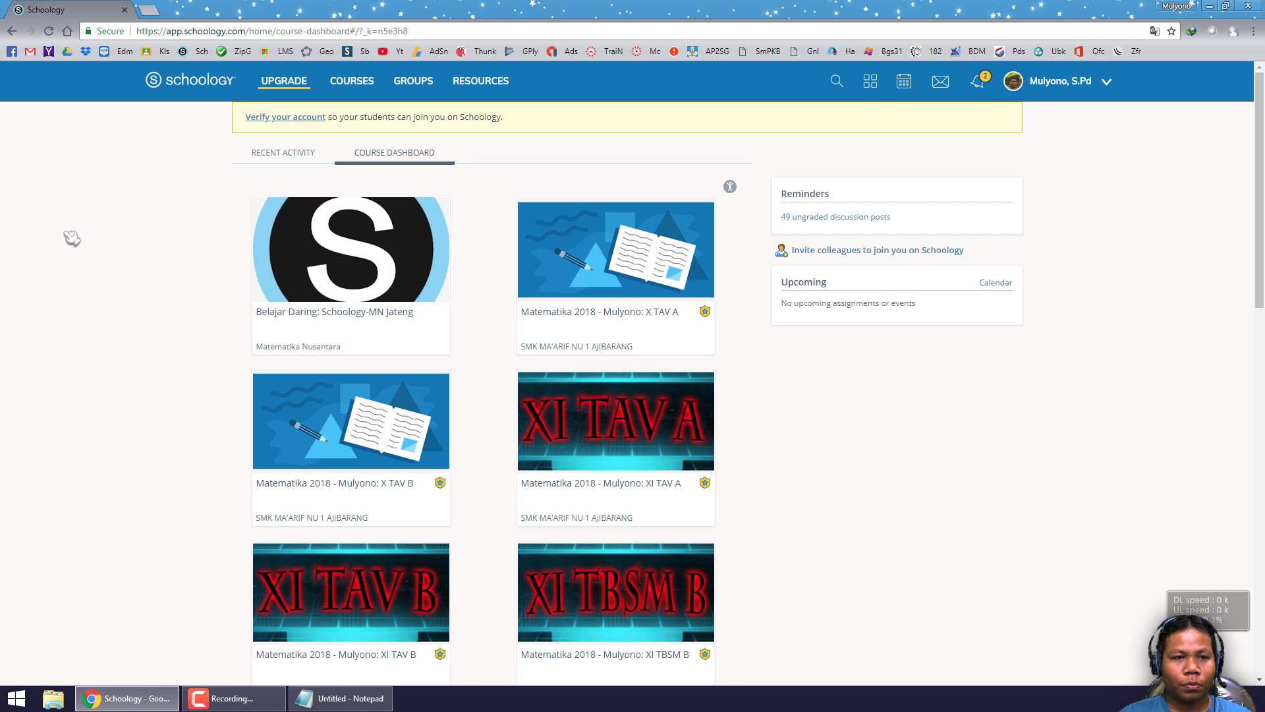
click(1099, 86)
- Log out of the teacher account and empty the saved e-mail and password fields
click(1028, 215)
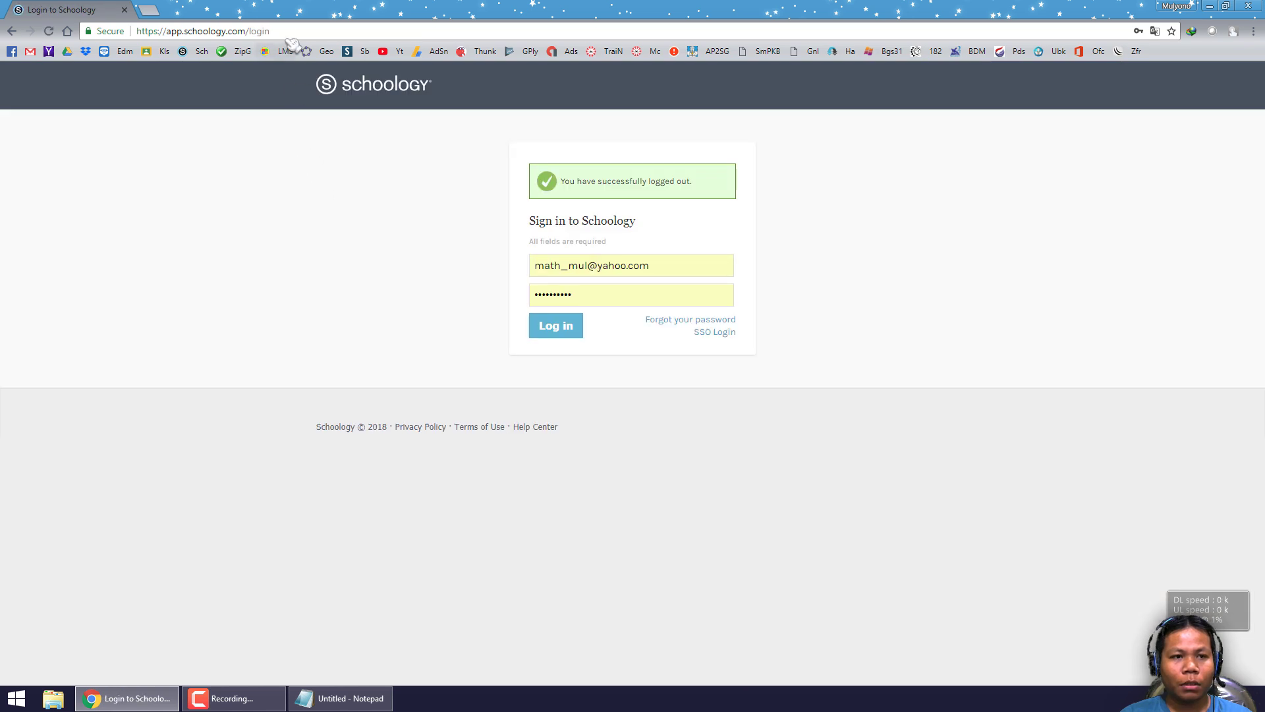
click(285, 31)
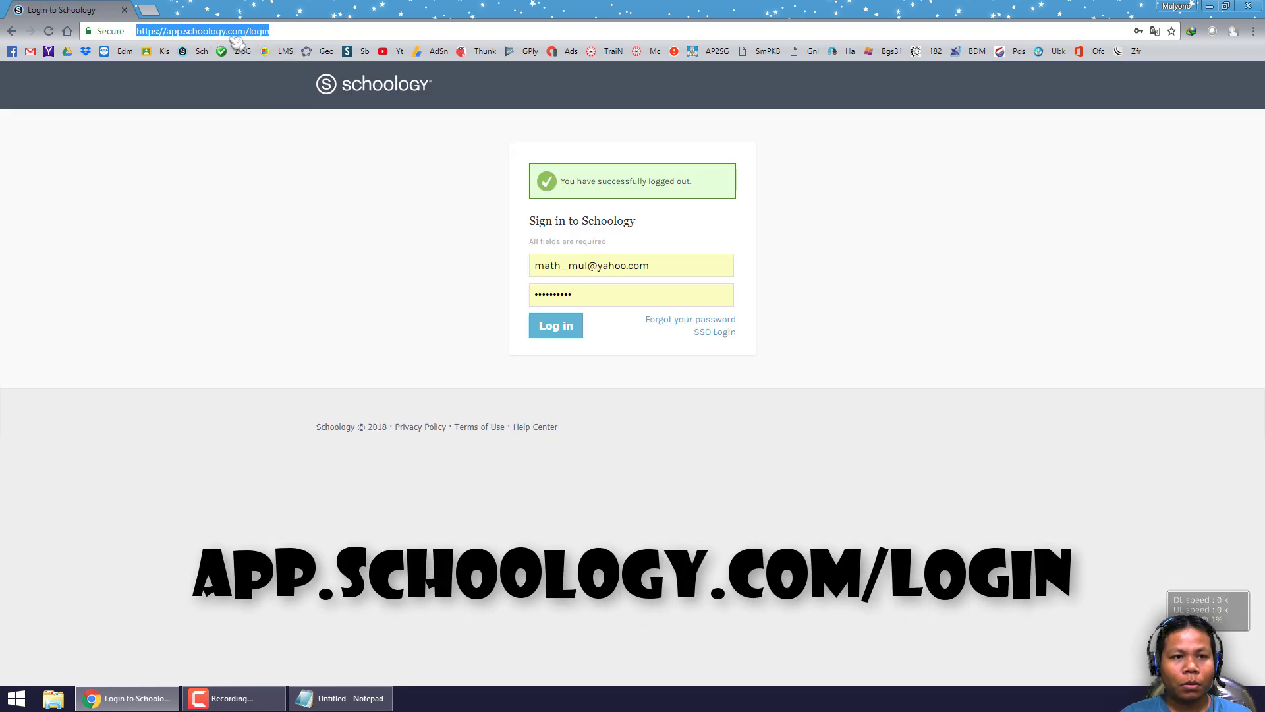
click(480, 268)
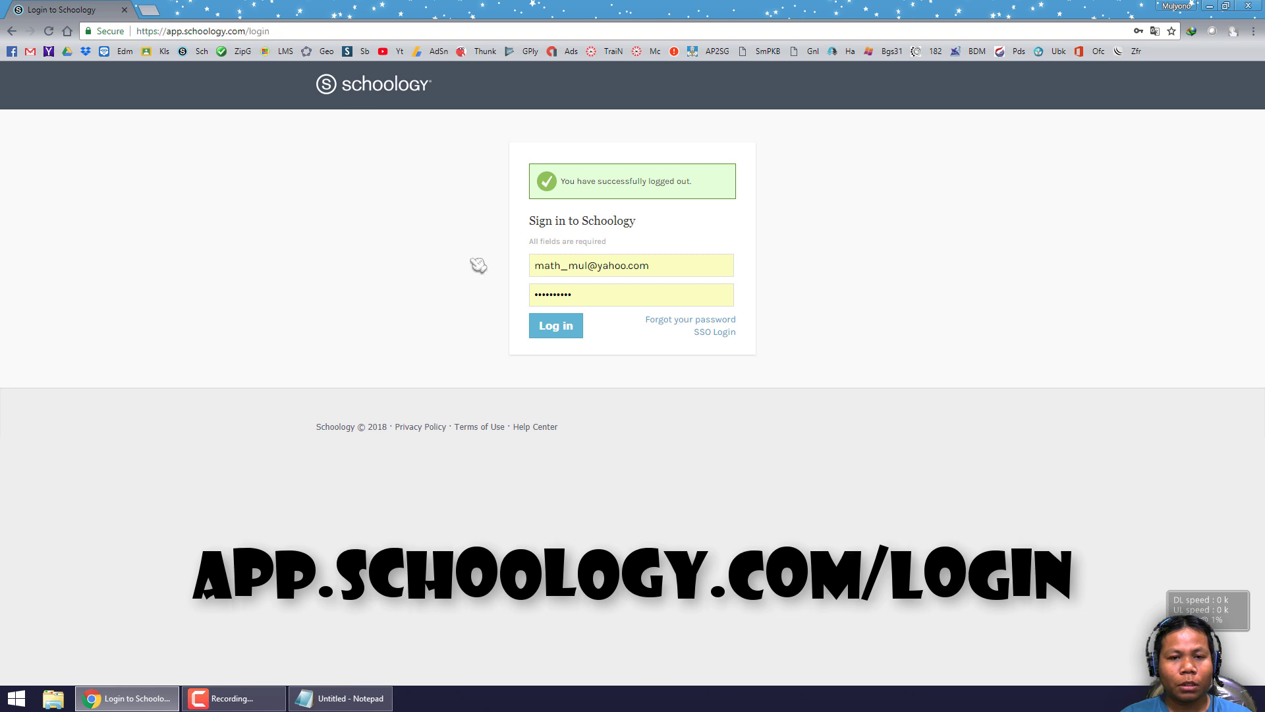
triple_click(666, 263)
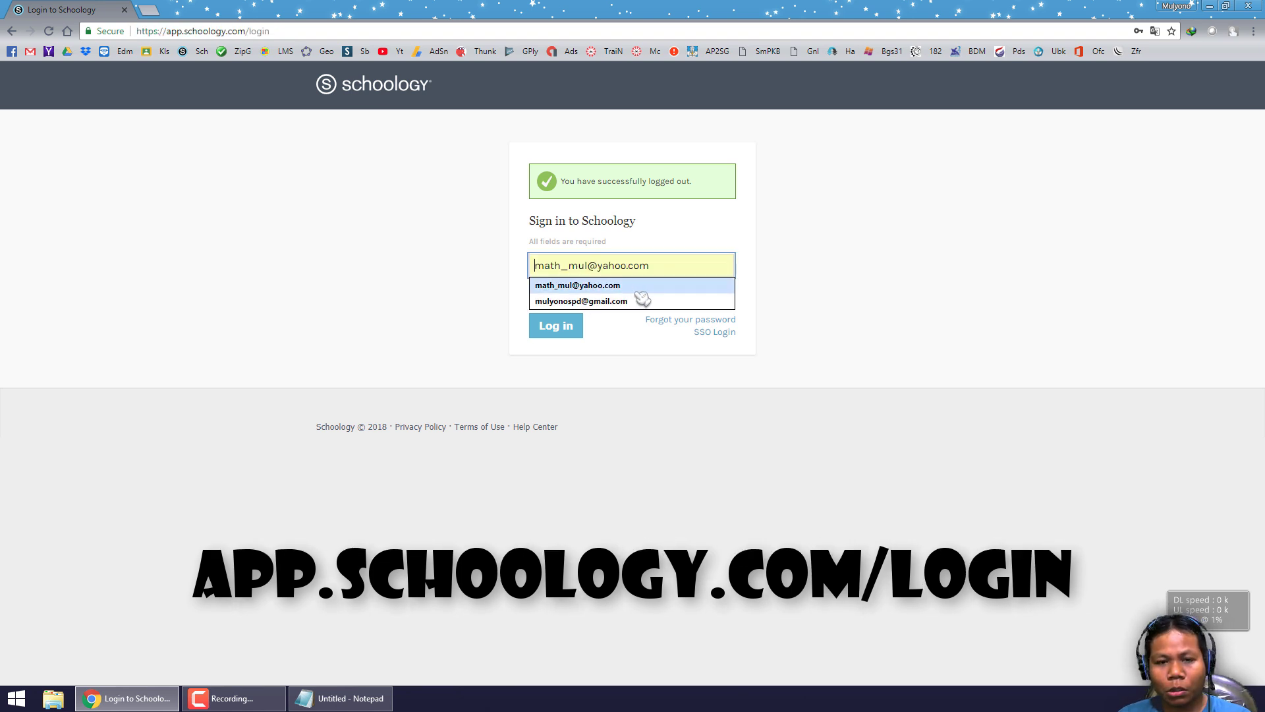
key(BackSpace)
click(474, 268)
triple_click(607, 298)
key(BackSpace)
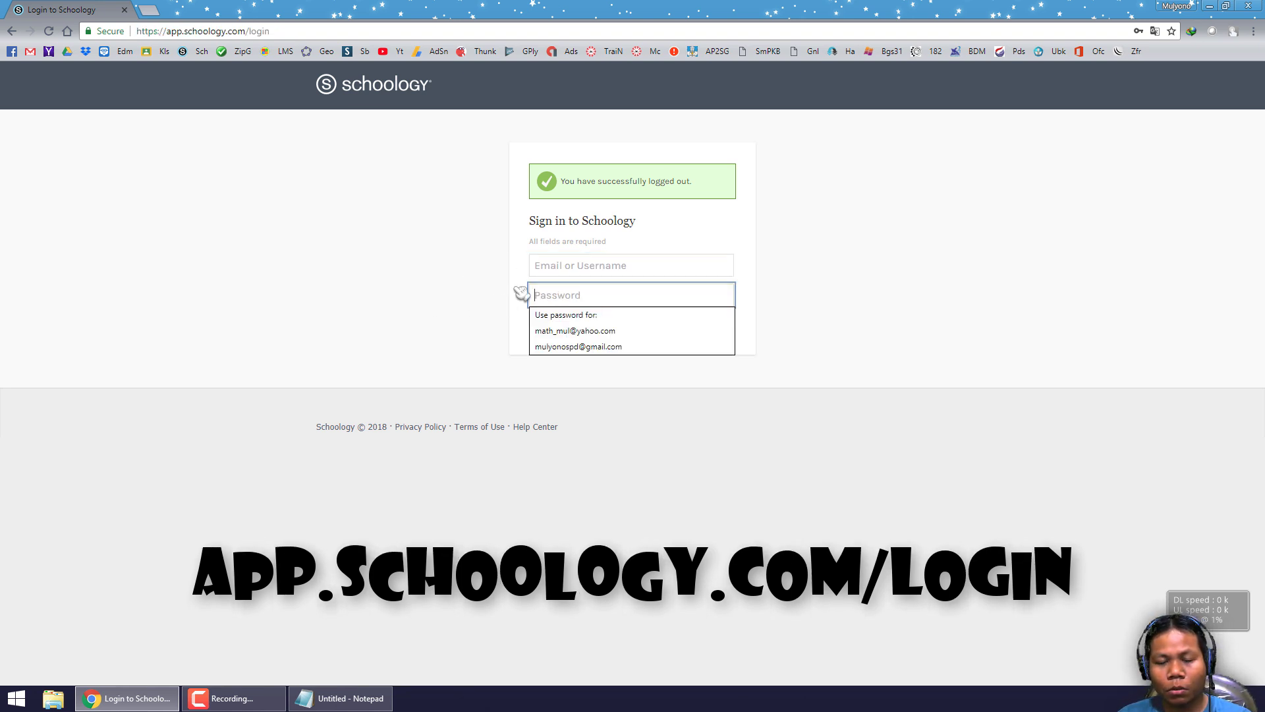
- Enter the student's username and the account password in the sign-in form
click(551, 267)
text(Nama)
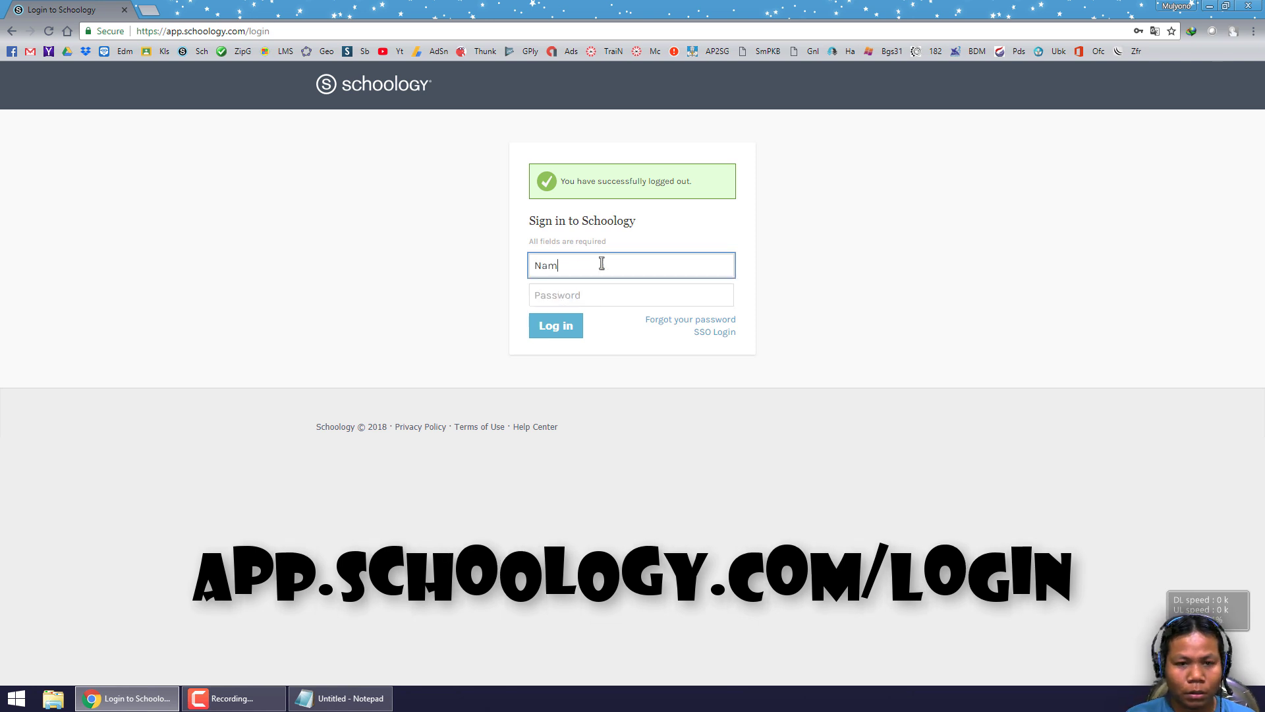
key(Tab)
click(601, 263)
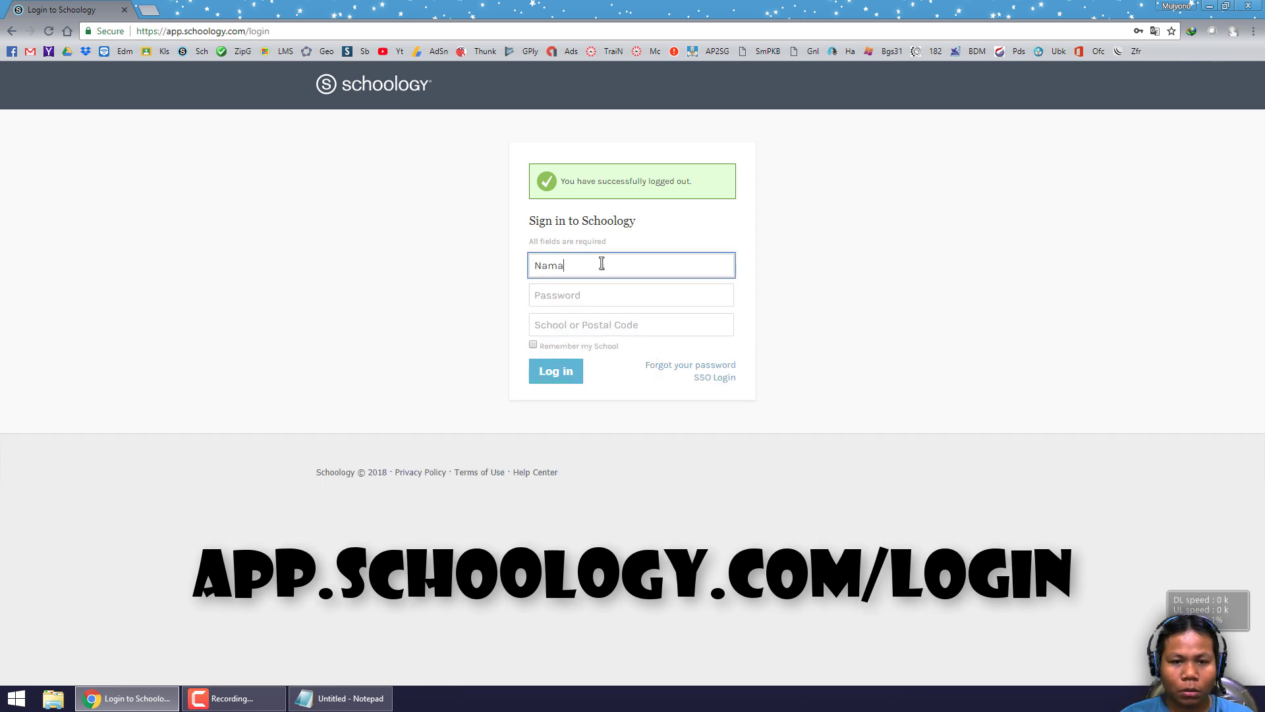
text(1)
click(579, 291)
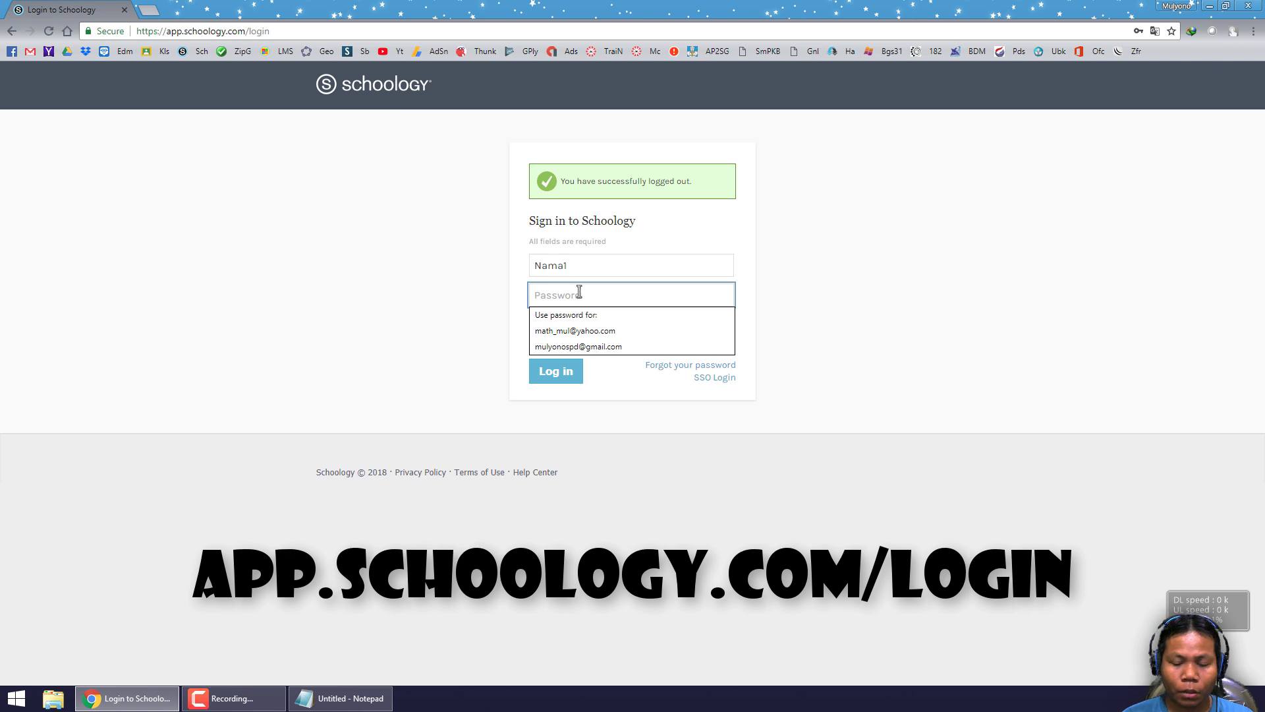
text(123)
text(456)
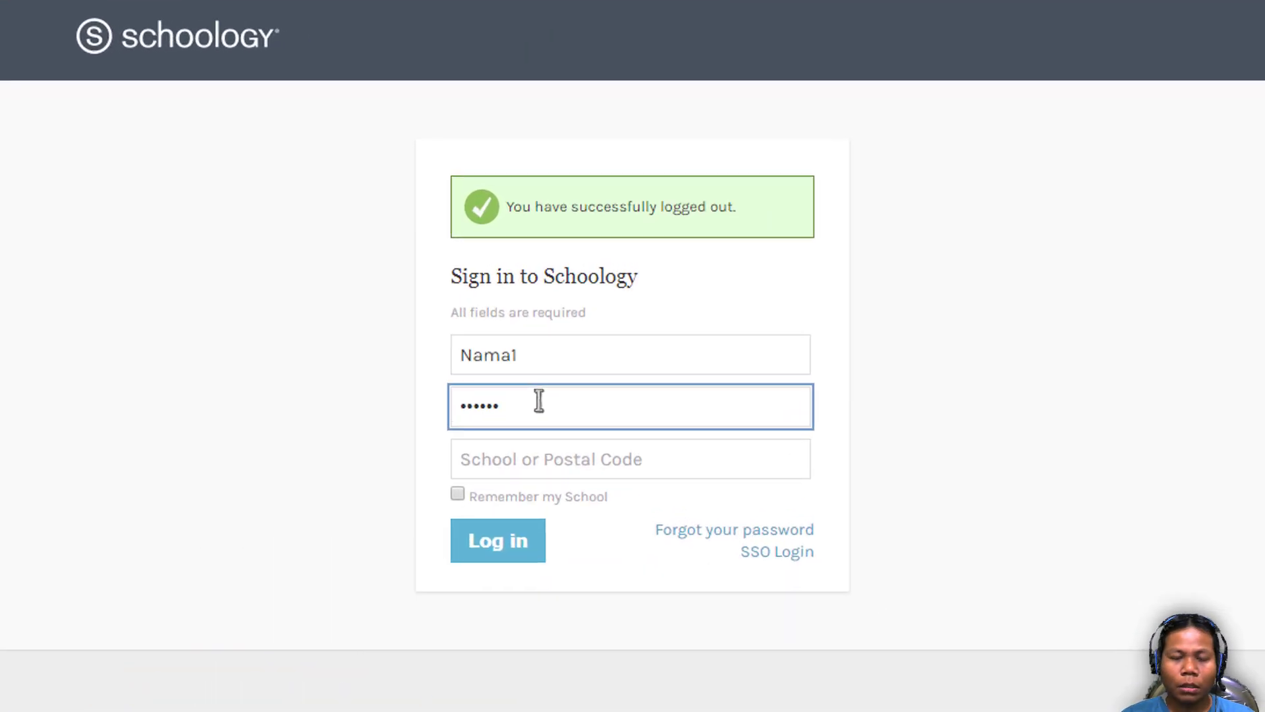
- Pick SMK MA'ARIF NU 1 AJIBARANG as the school and tick Remember my School
click(327, 413)
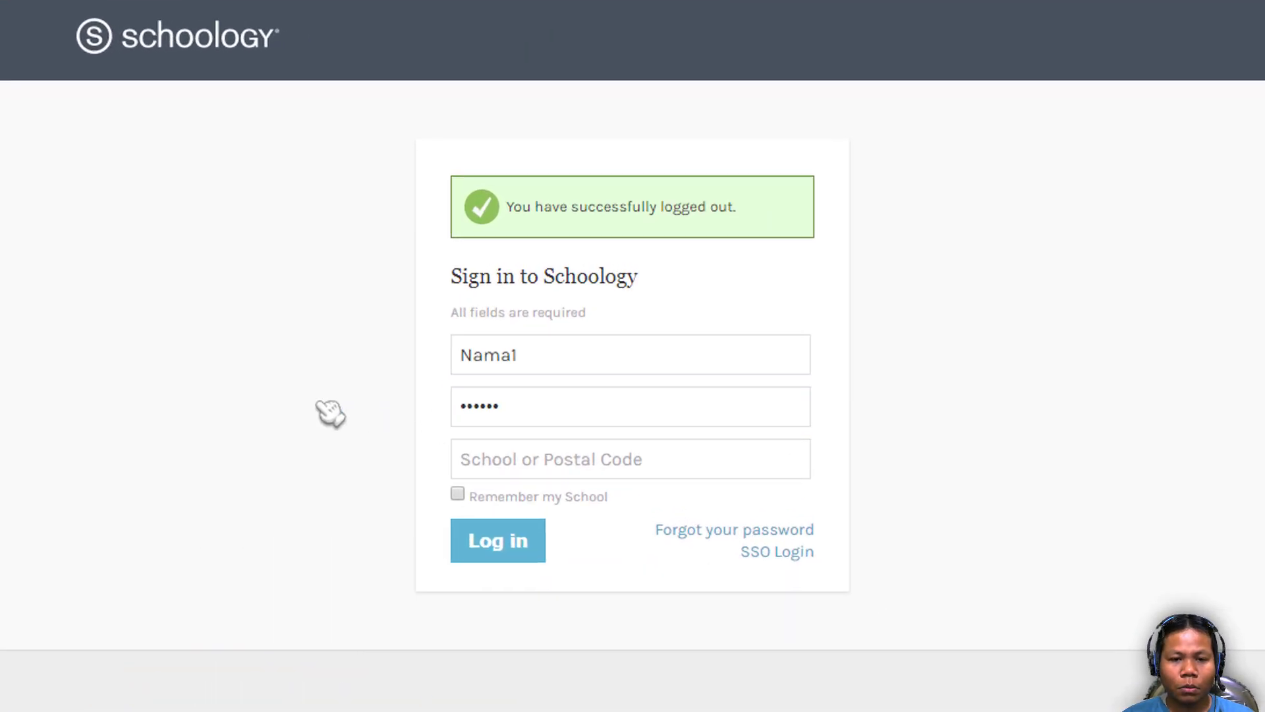
click(563, 453)
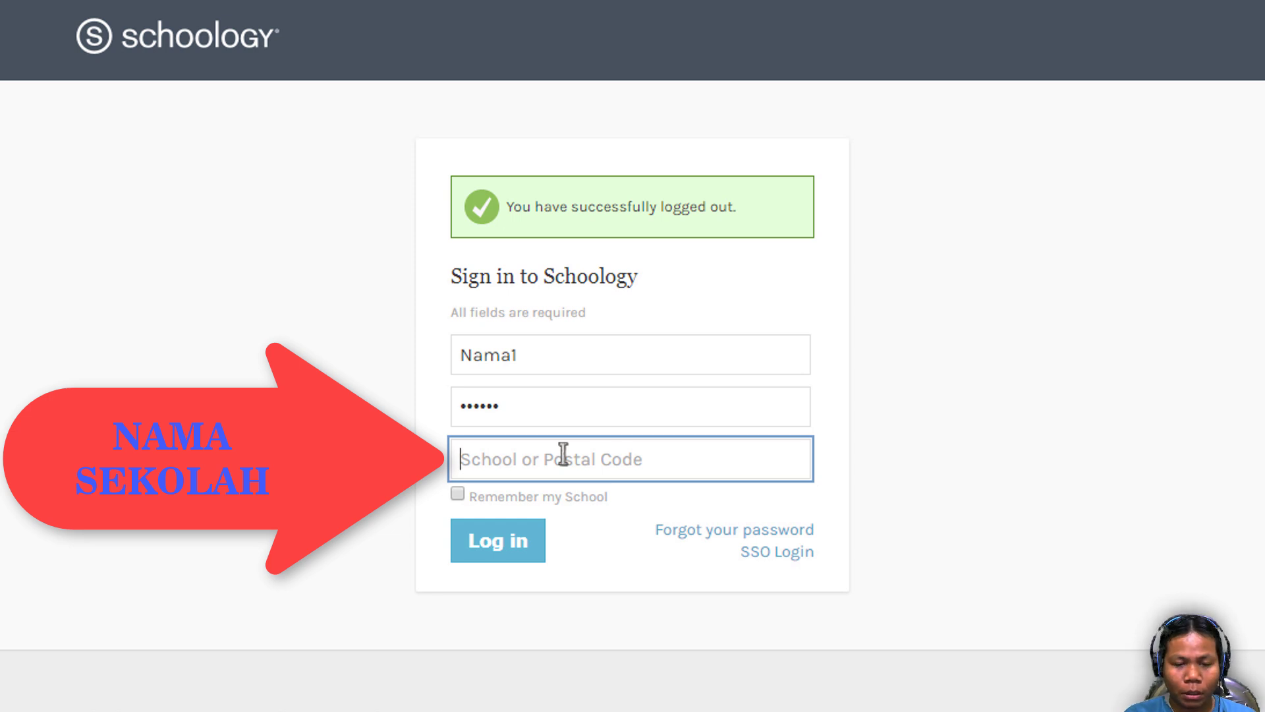
text(SMK )
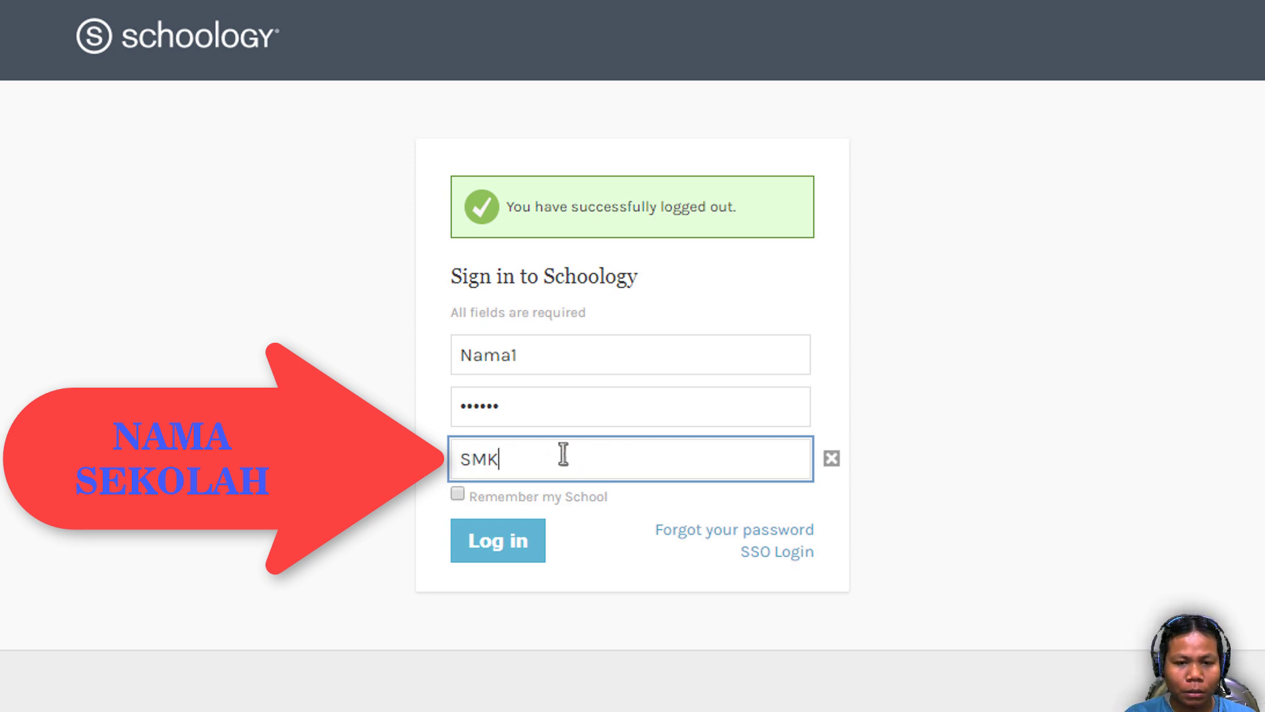
text(MA)
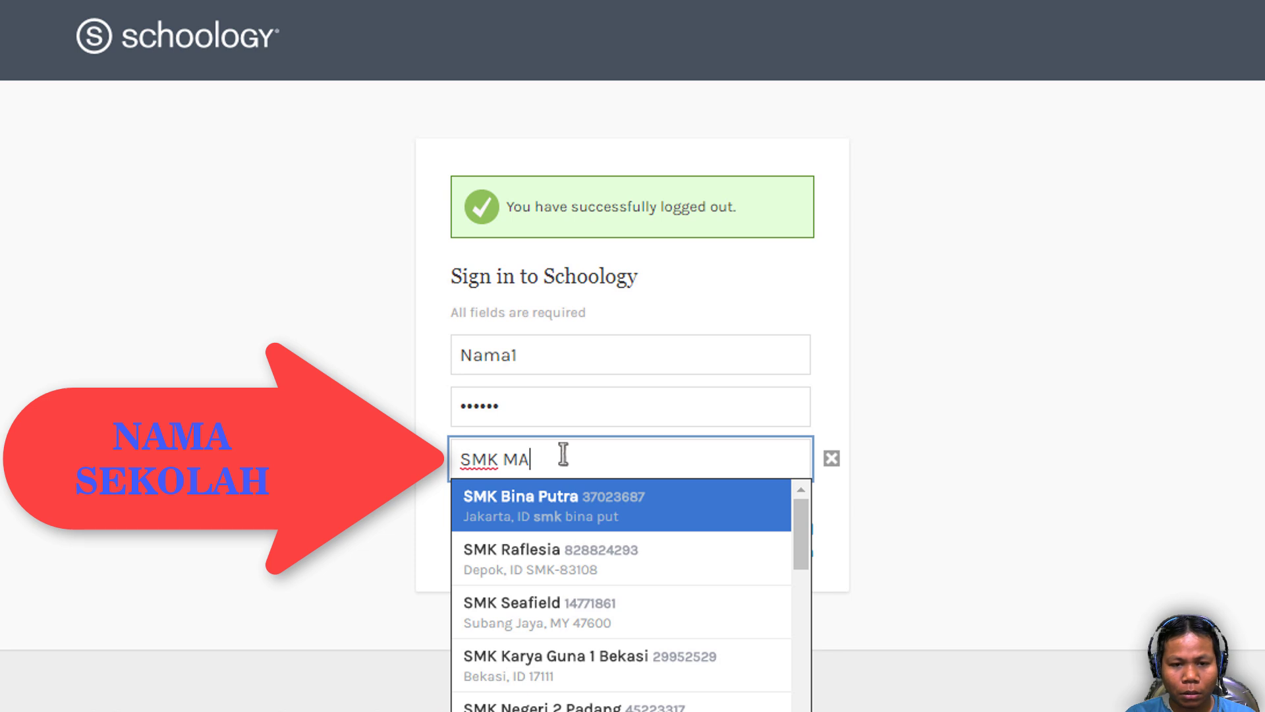
text('AR)
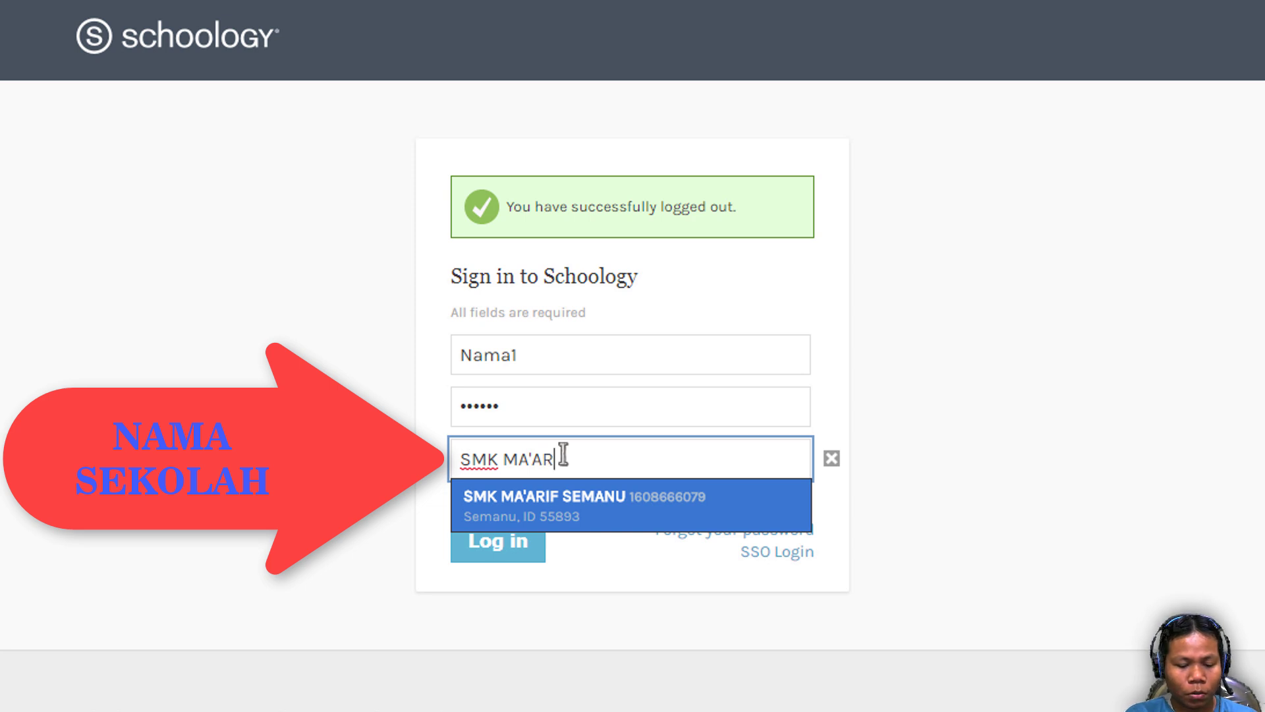
text(IF )
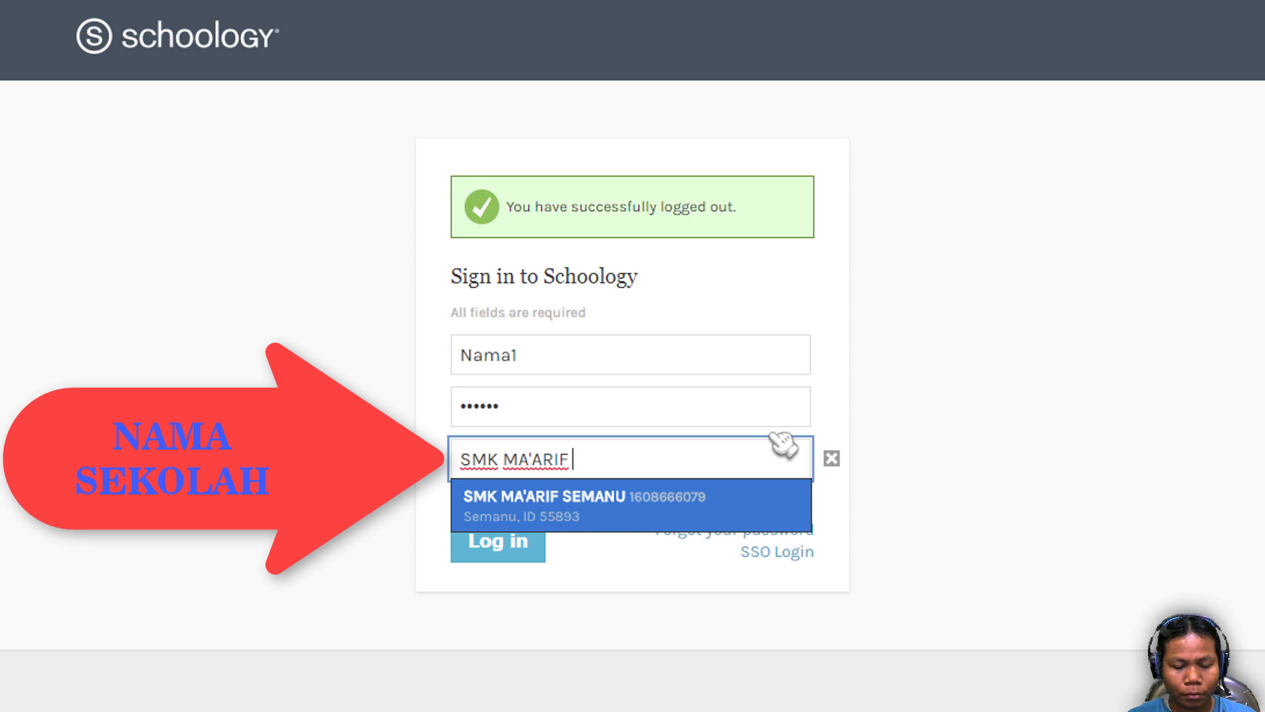
text(NU 1)
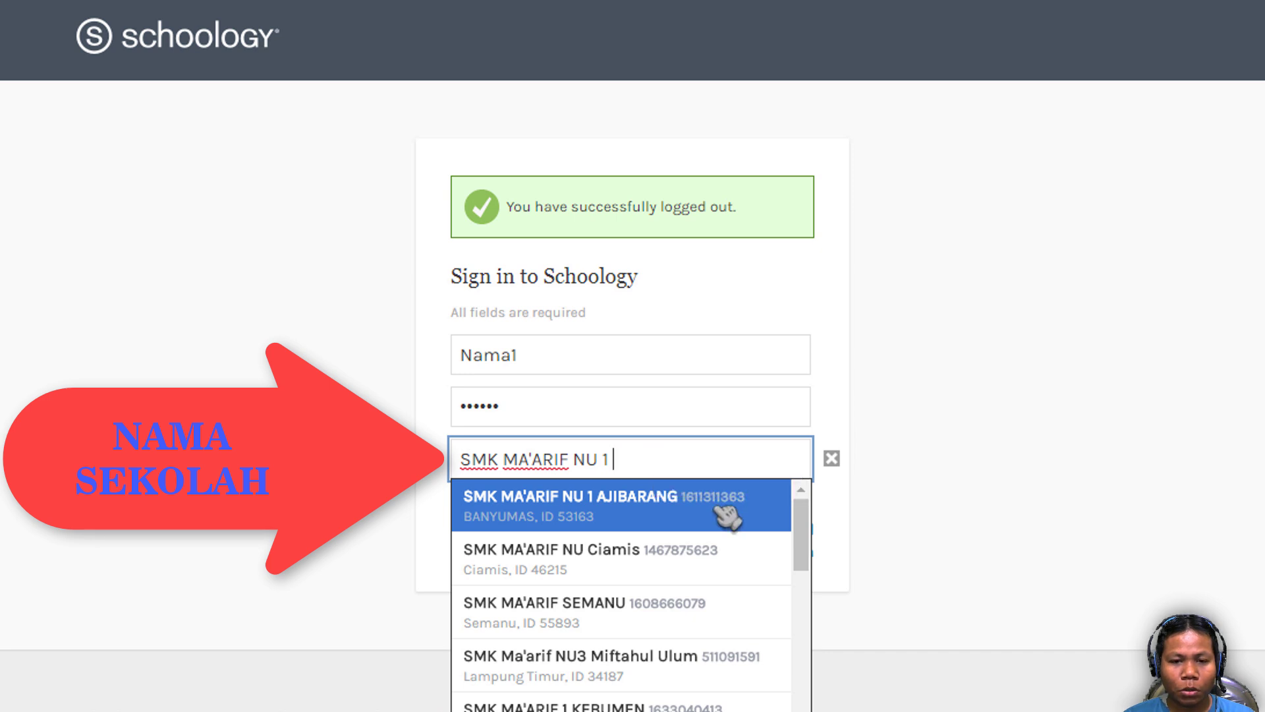
click(688, 504)
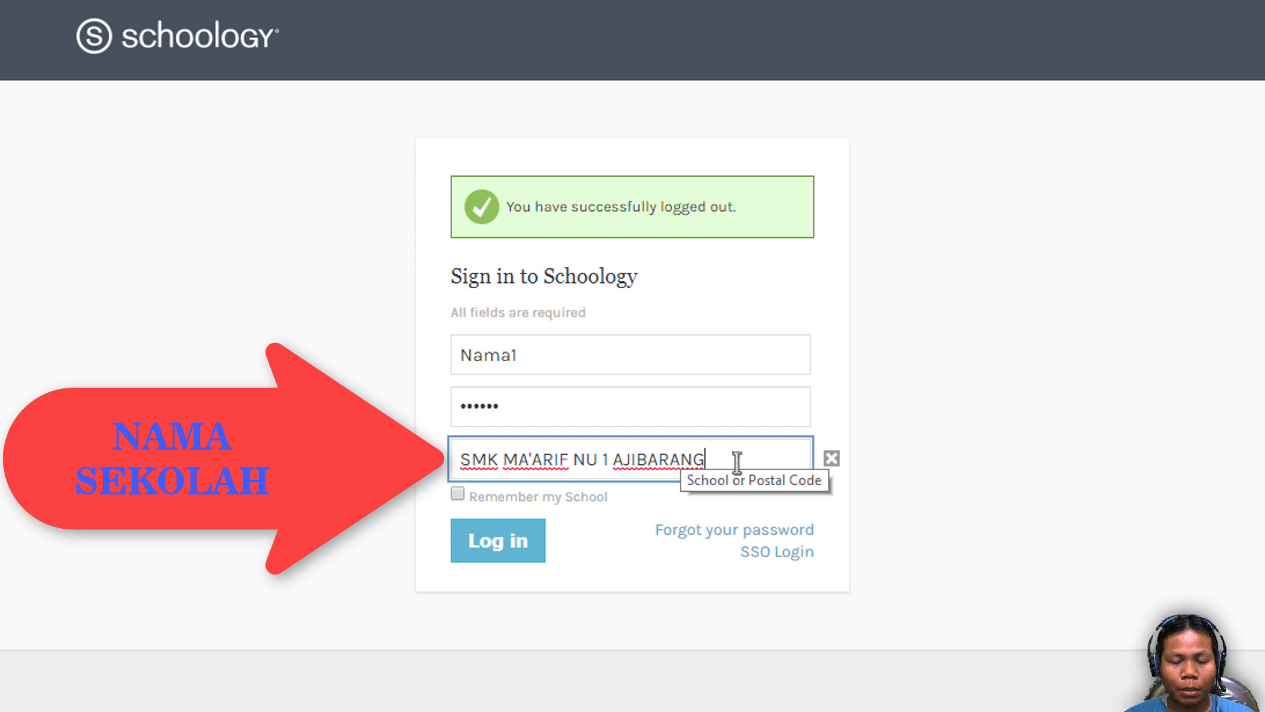
click(514, 435)
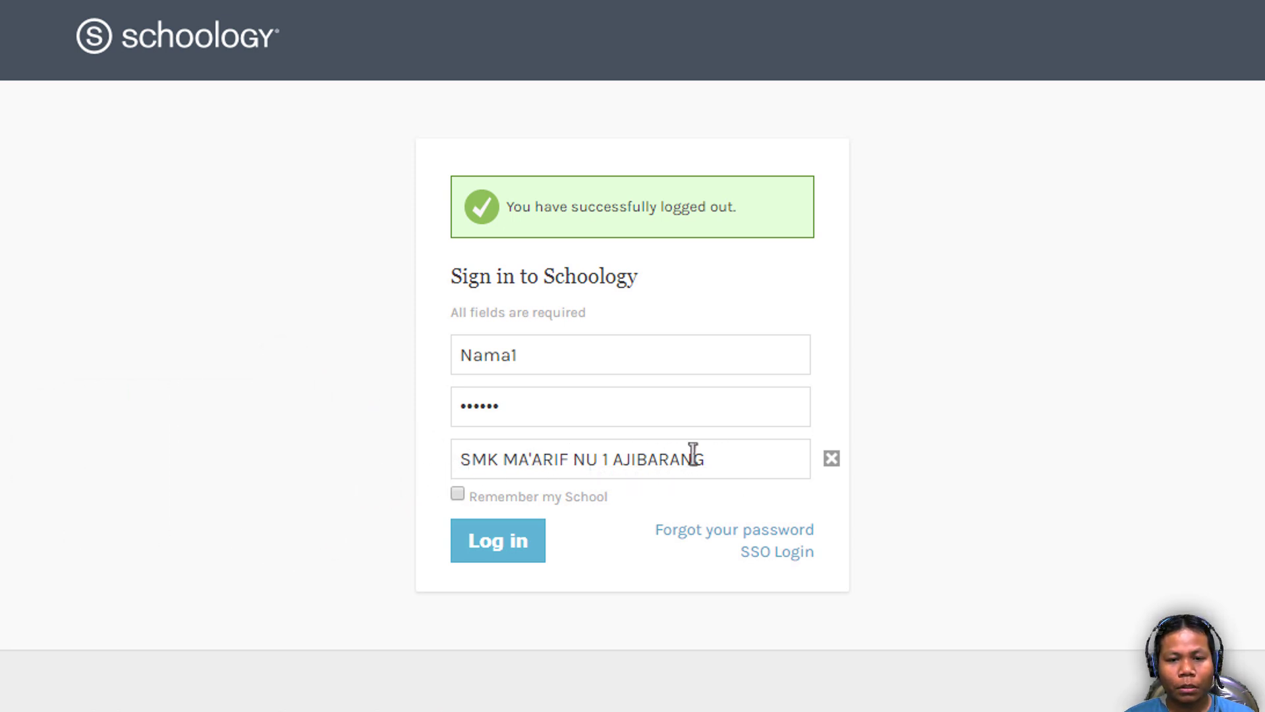
click(458, 494)
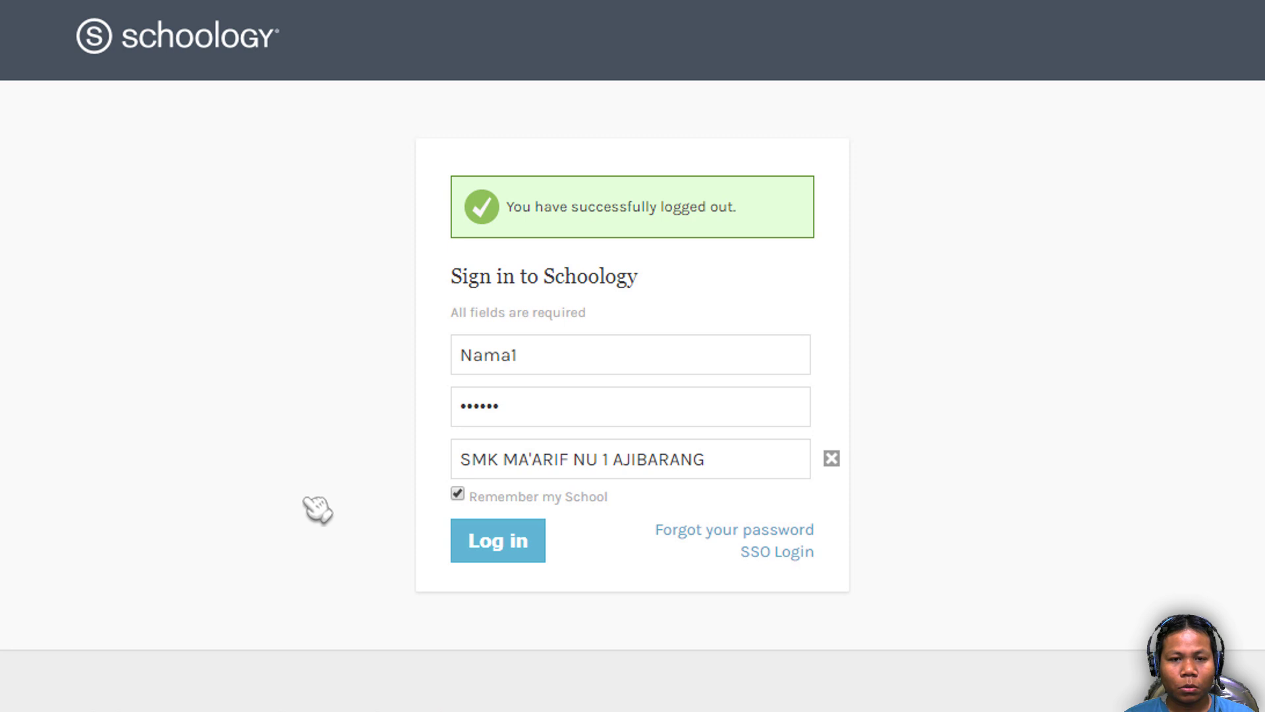
- Submit the student login, decline saving the password, and show the Course Dashboard with PRAKERIN: Tahap 1
key(Return)
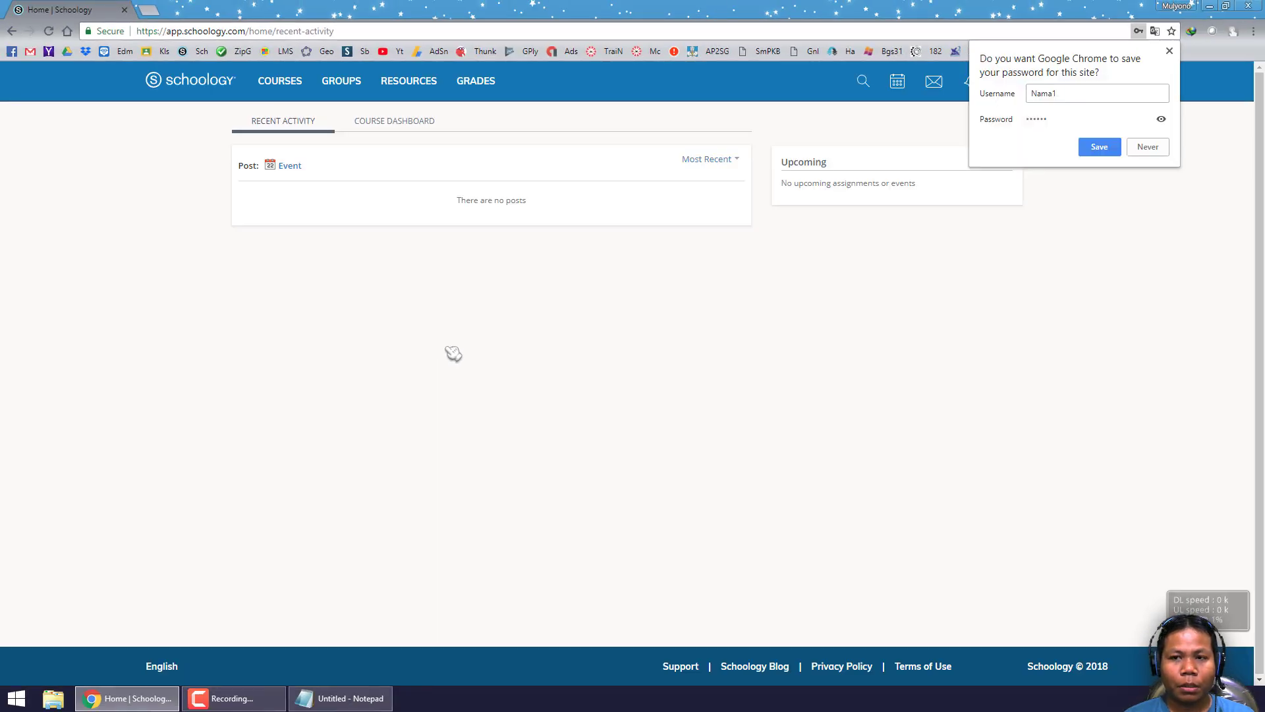
click(939, 306)
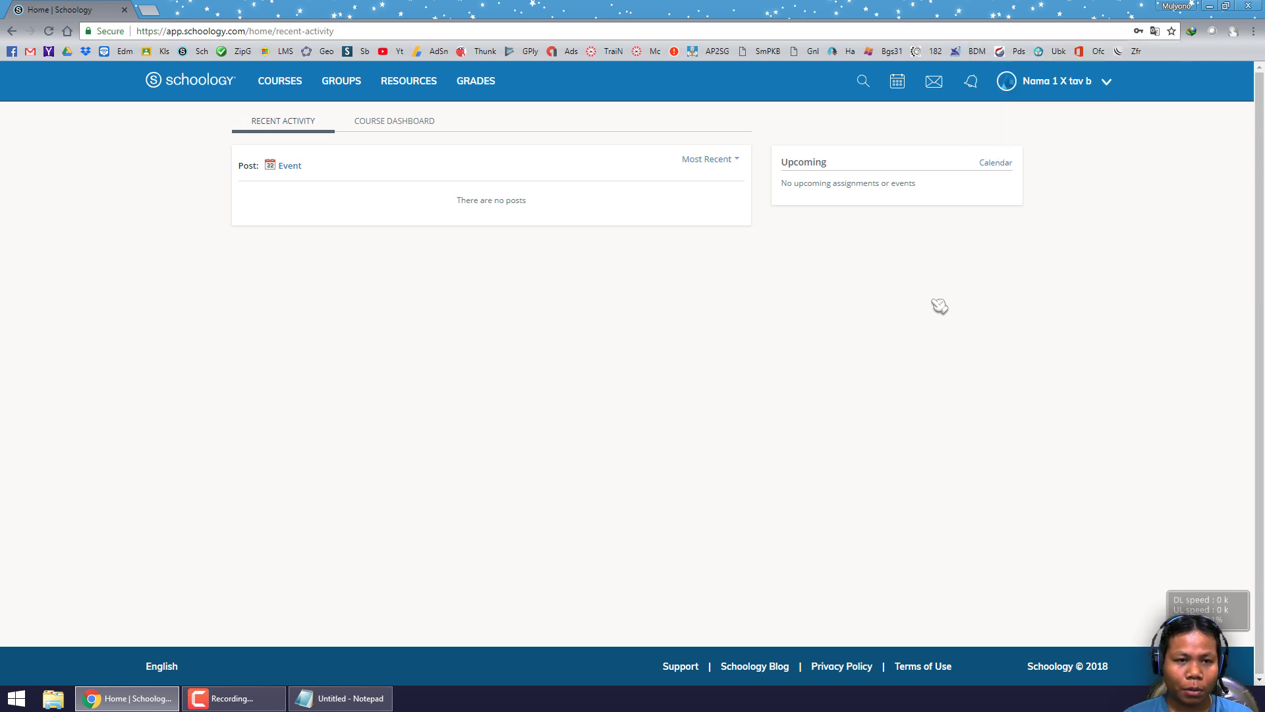
click(389, 125)
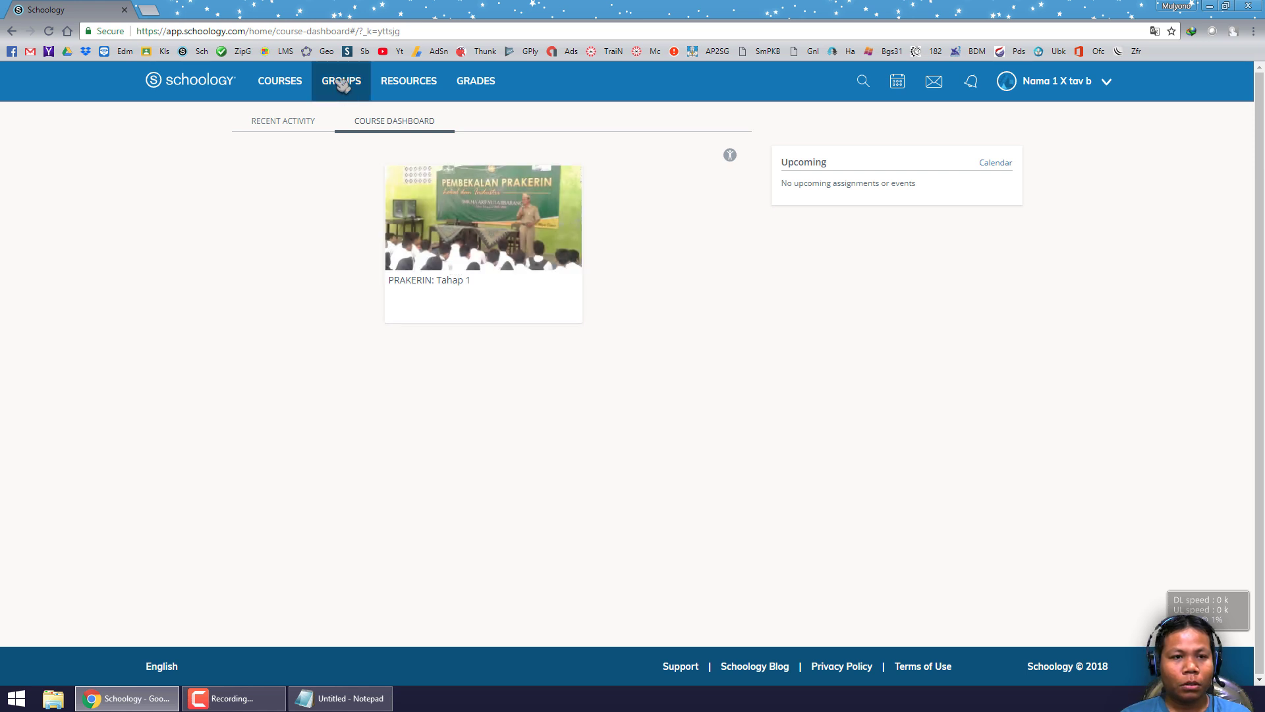
- Check the Courses list and full My Courses page showing PRAKERIN: Tahap 1, then return home
click(285, 84)
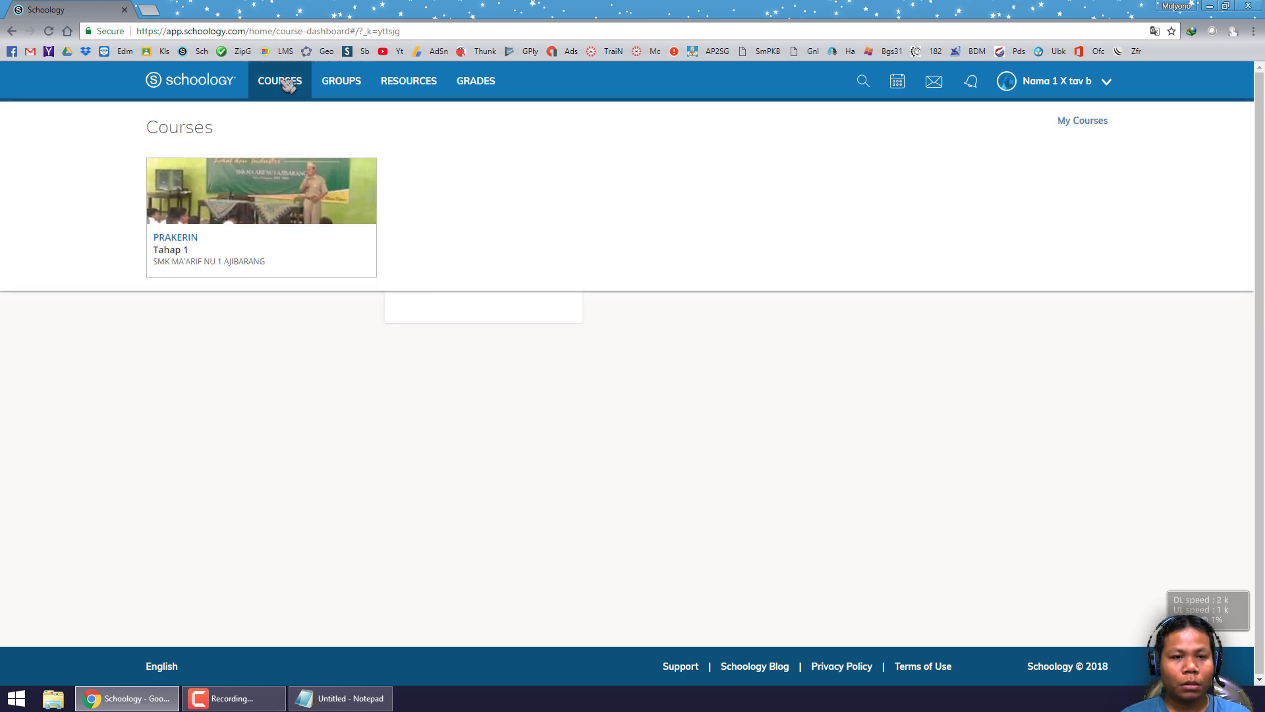
click(1078, 123)
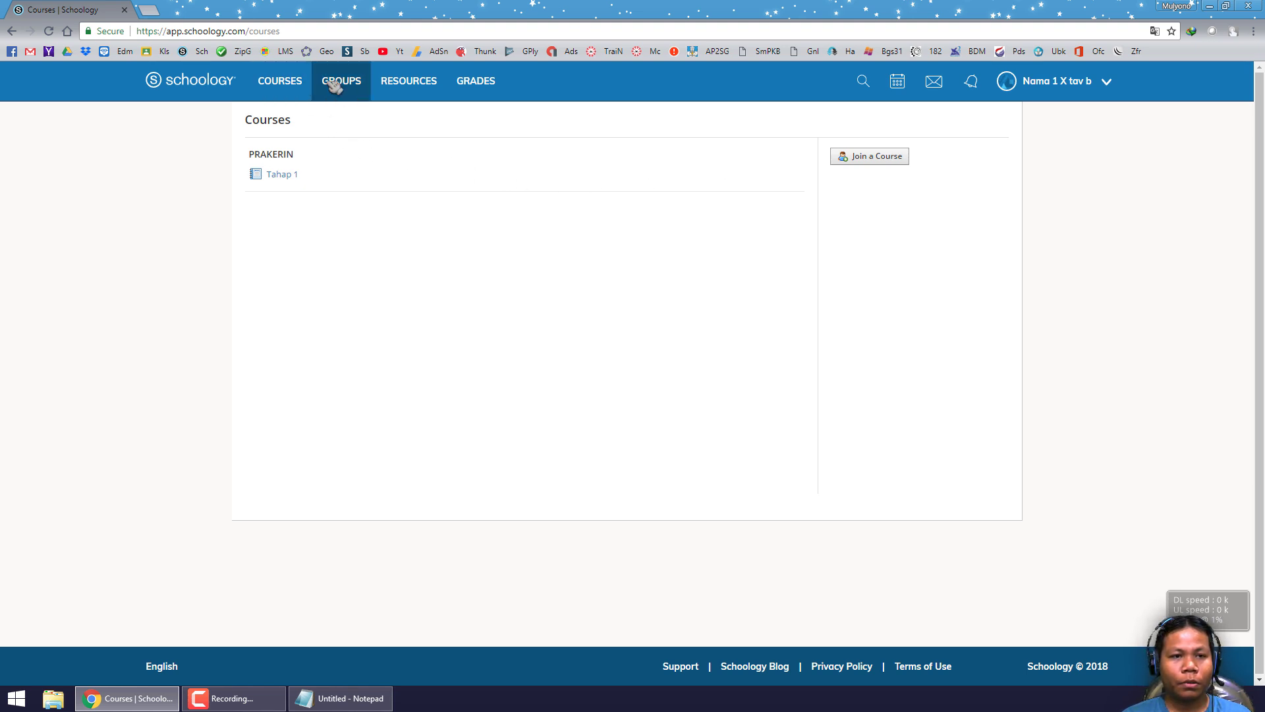
click(296, 85)
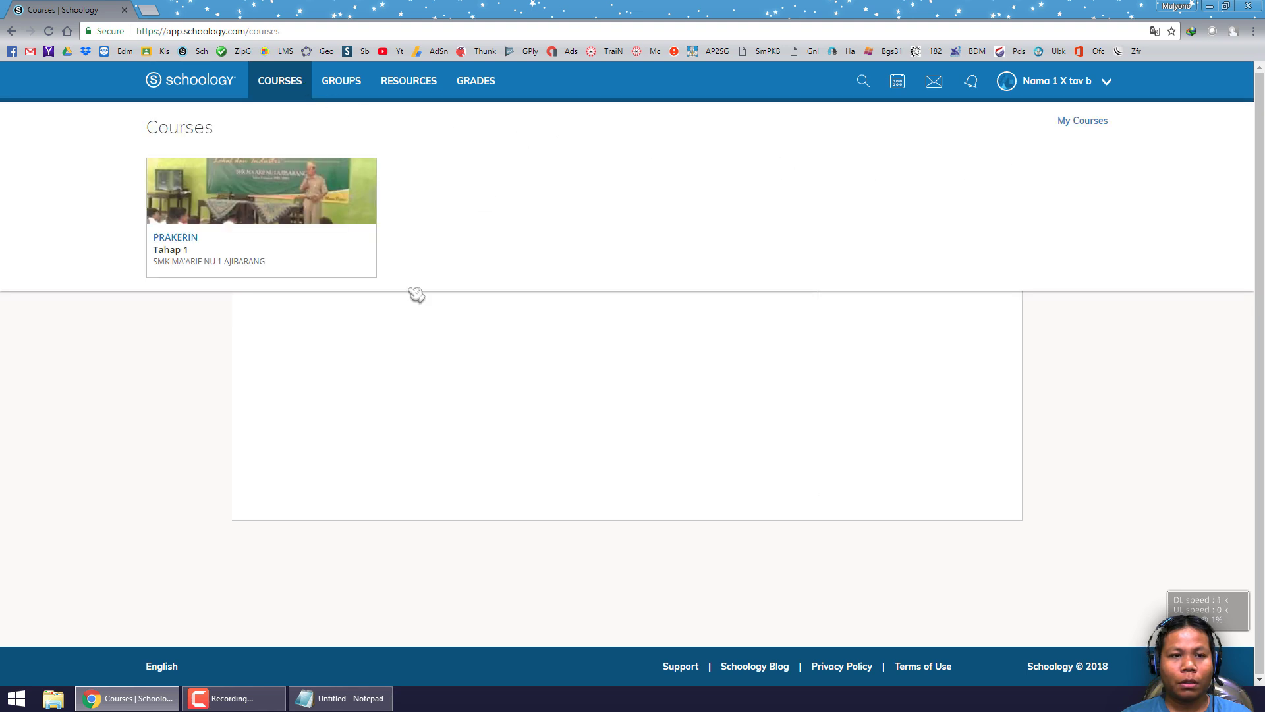
click(214, 80)
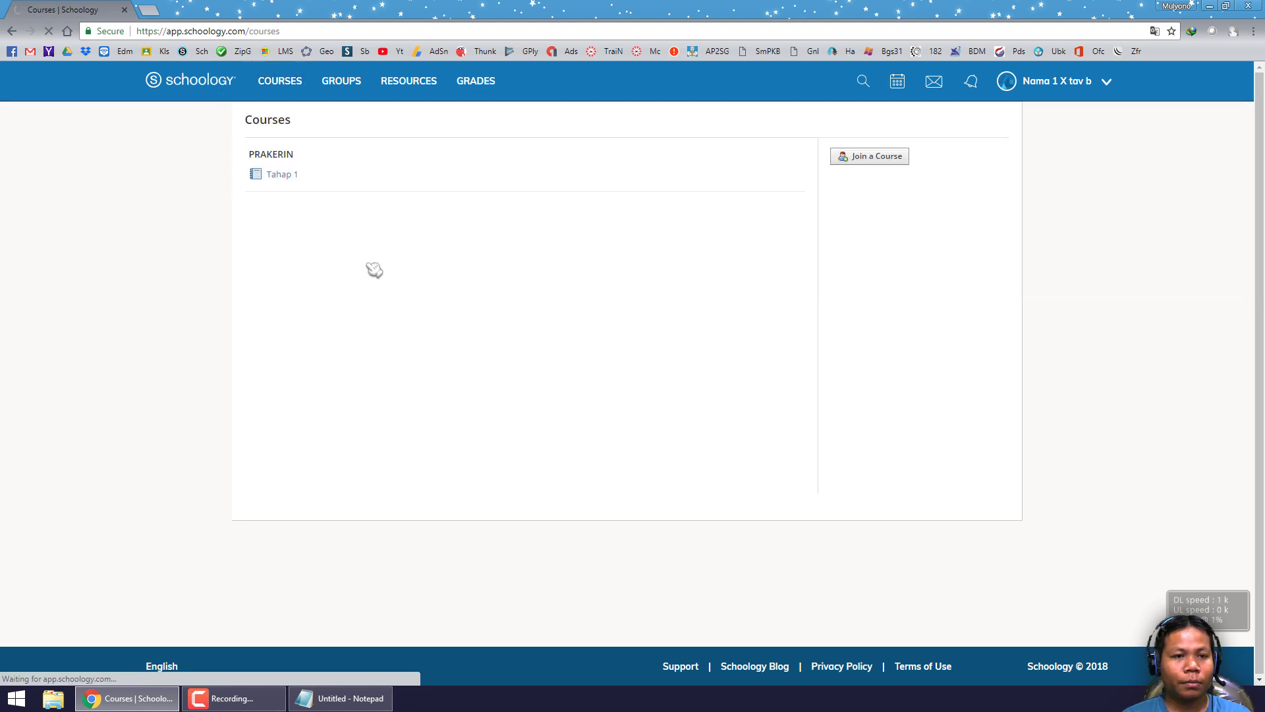